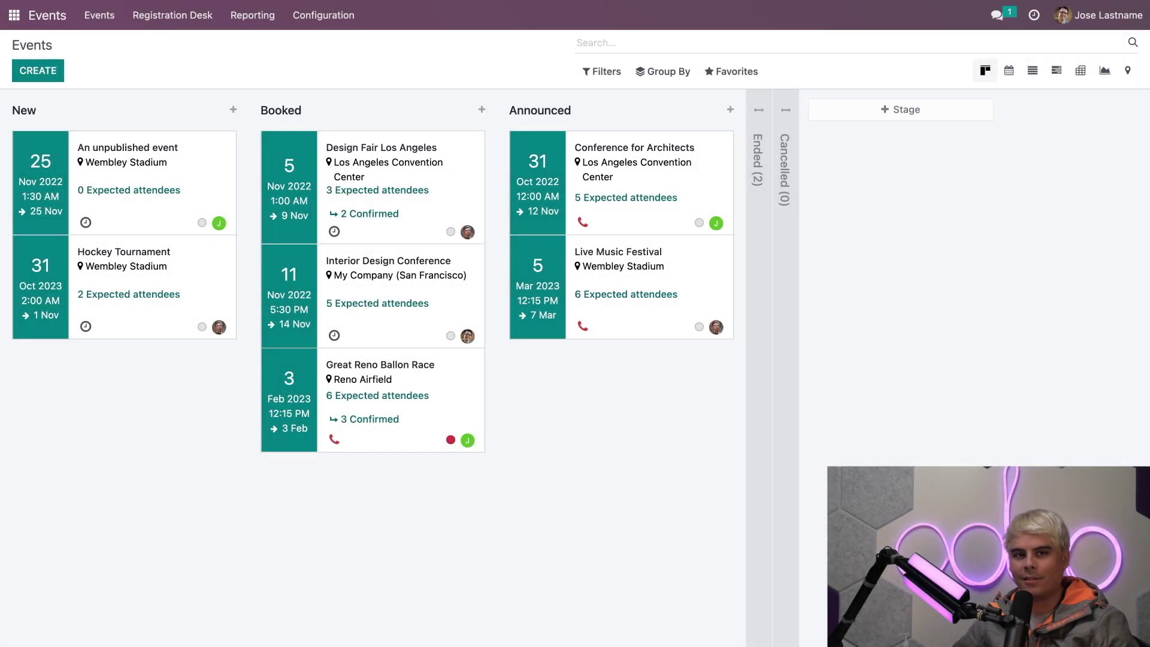
- Open the Conference template from the Event Templates list under Configuration
{"action": "left_click", "coordinate": [340, 26]}
{"action": "left_click", "coordinate": [339, 63]}
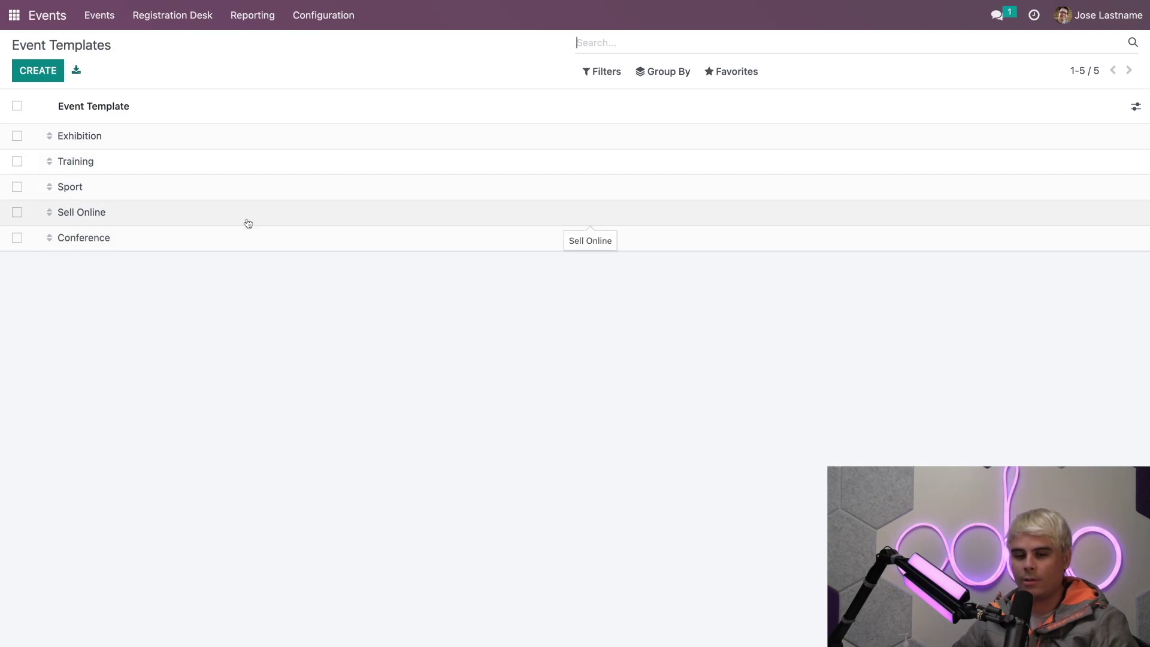
{"action": "left_click", "coordinate": [238, 242]}
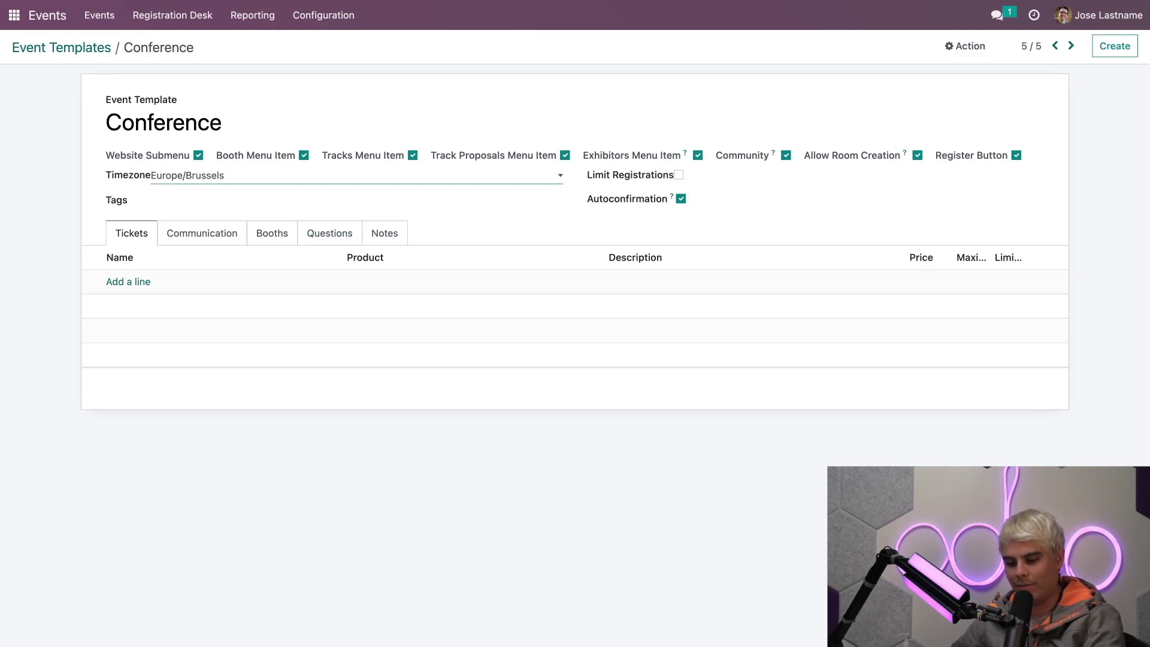
- Set the template timezone to US/Pacific and start creating a 'Special Conference' tag
{"action": "left_click", "coordinate": [444, 194]}
{"action": "left_click", "coordinate": [444, 198]}
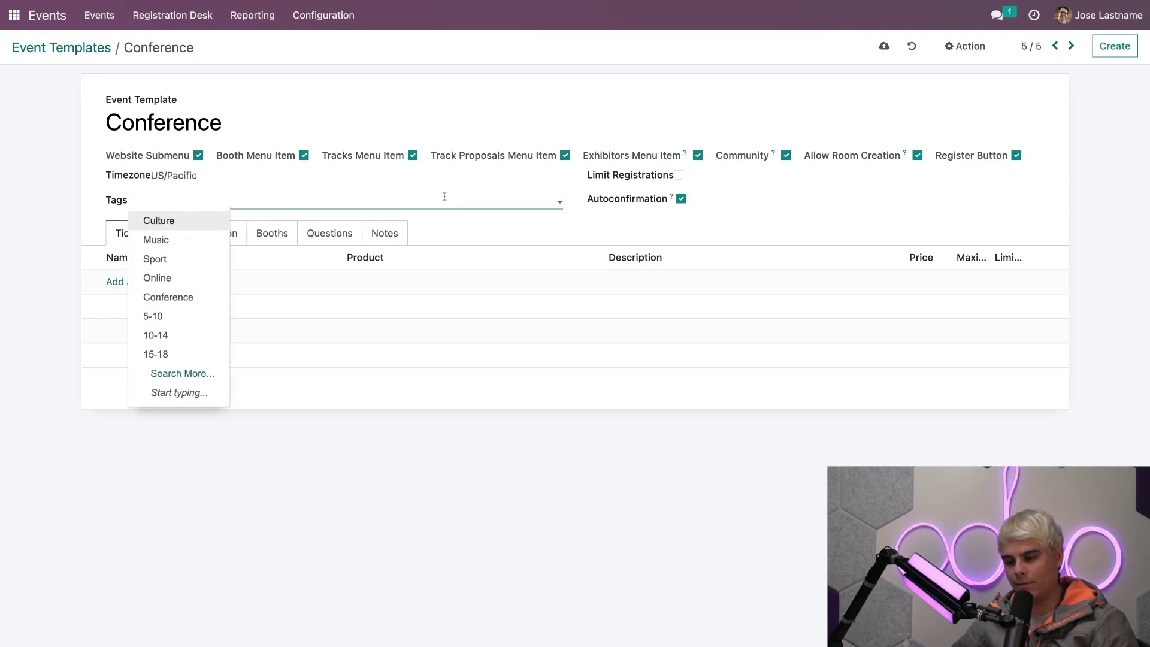
{"action": "left_click", "coordinate": [576, 200]}
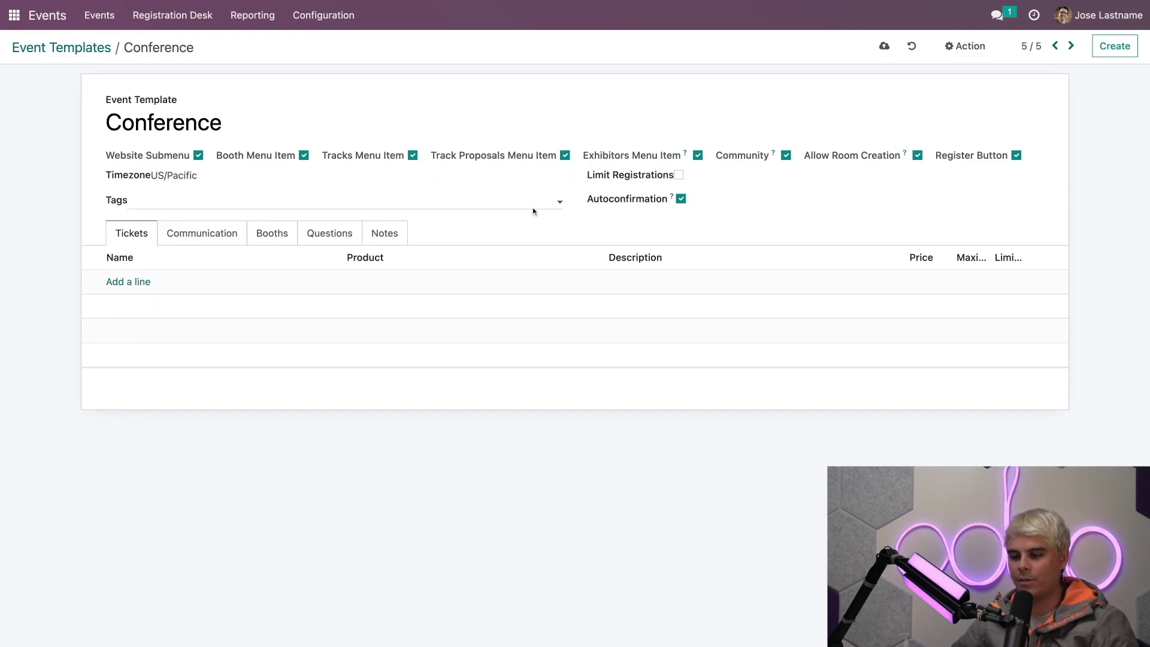
{"action": "left_click", "coordinate": [513, 204]}
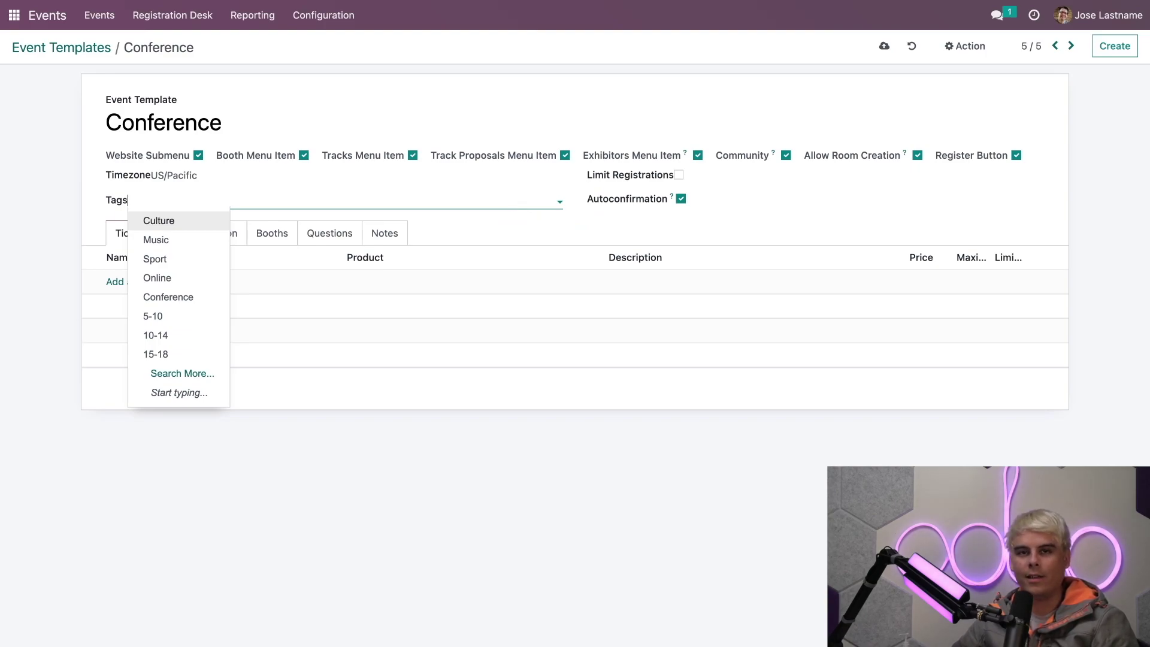
{"action": "type", "text": "Sp"}
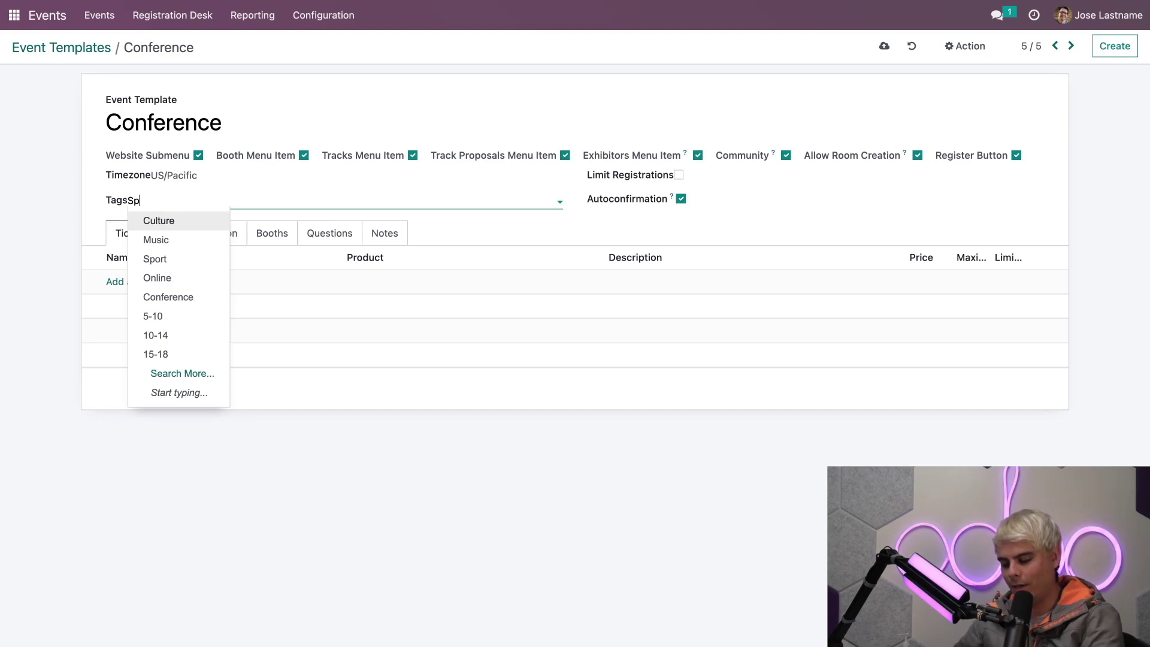
{"action": "type", "text": "ecial Confe"}
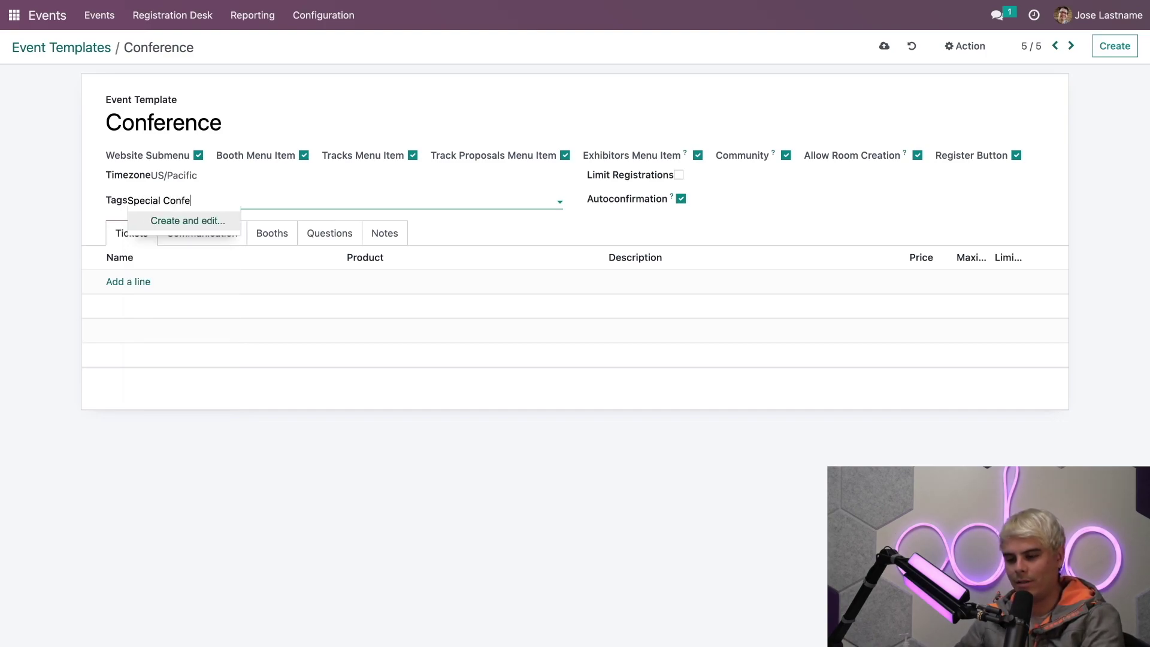
{"action": "type", "text": "rence"}
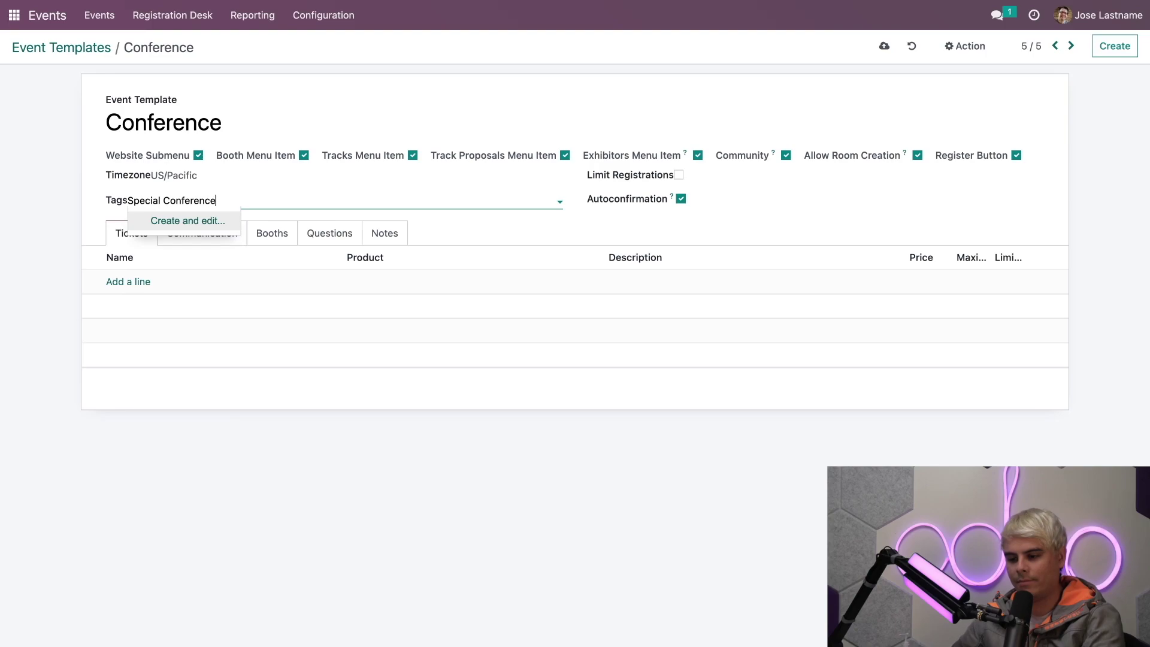
{"action": "left_click", "coordinate": [226, 221]}
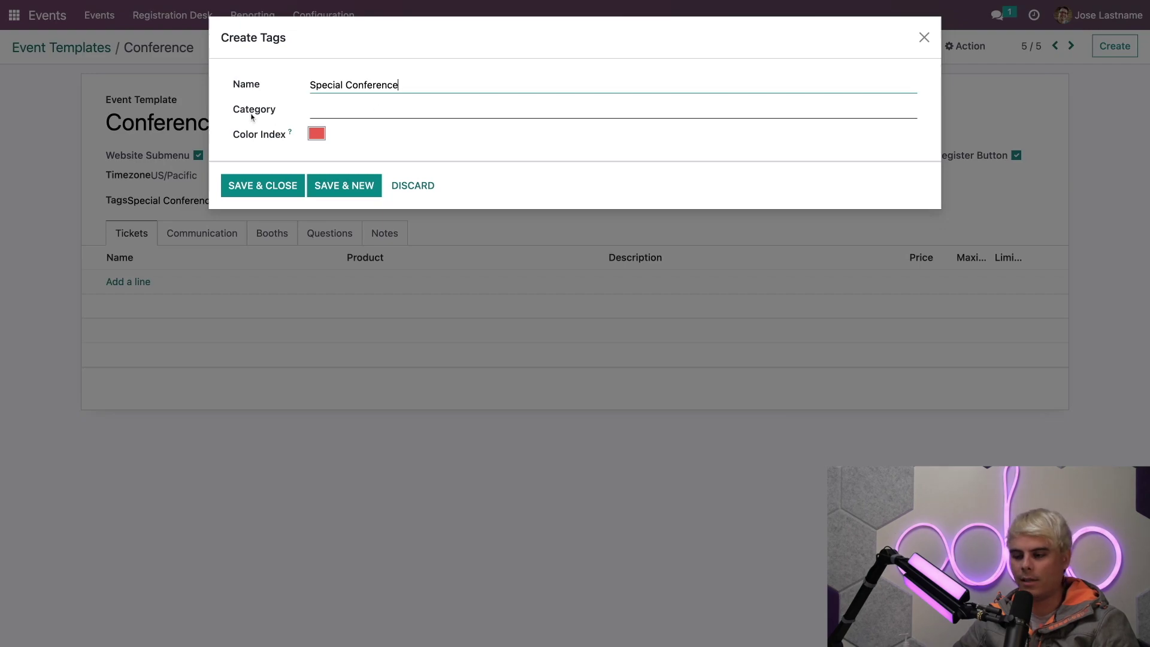
- Give the Special Conference tag the Upcoming Event category and purple colour, then save it
{"action": "left_click", "coordinate": [328, 109]}
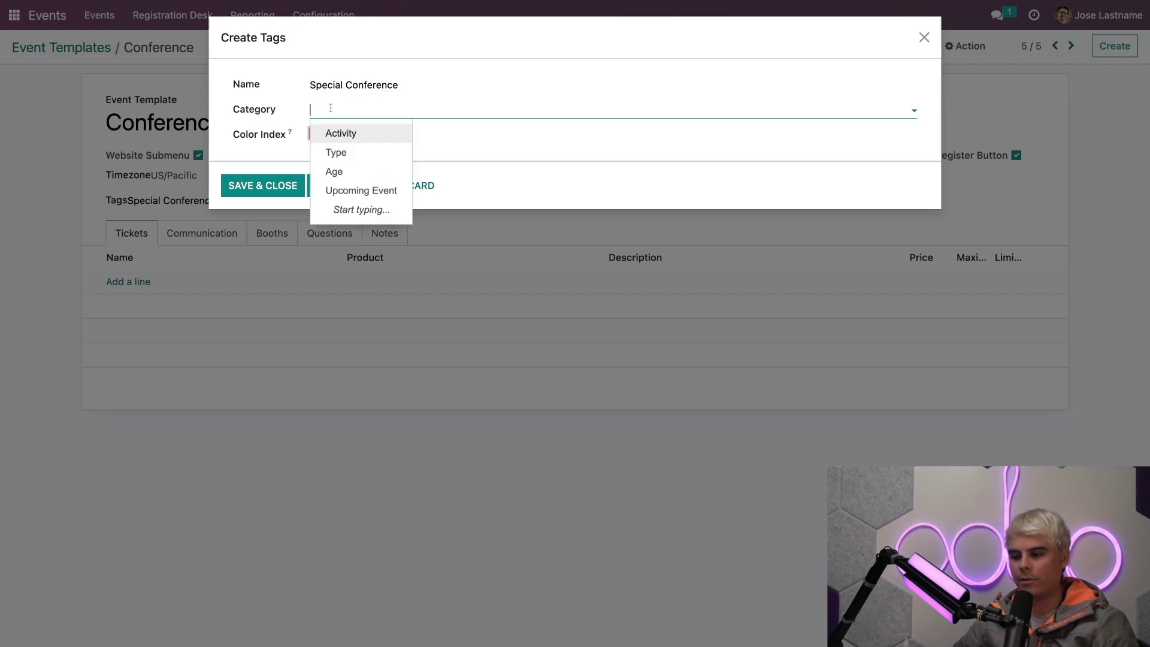
{"action": "left_click", "coordinate": [348, 190]}
{"action": "left_click", "coordinate": [316, 137]}
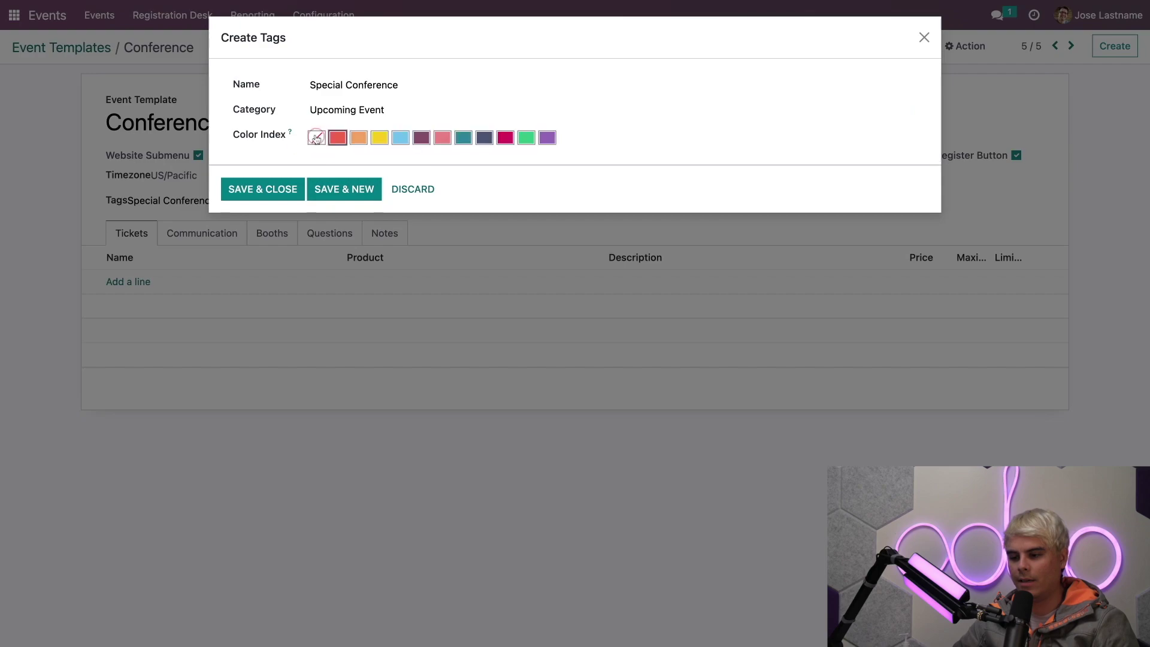
{"action": "left_click", "coordinate": [547, 139]}
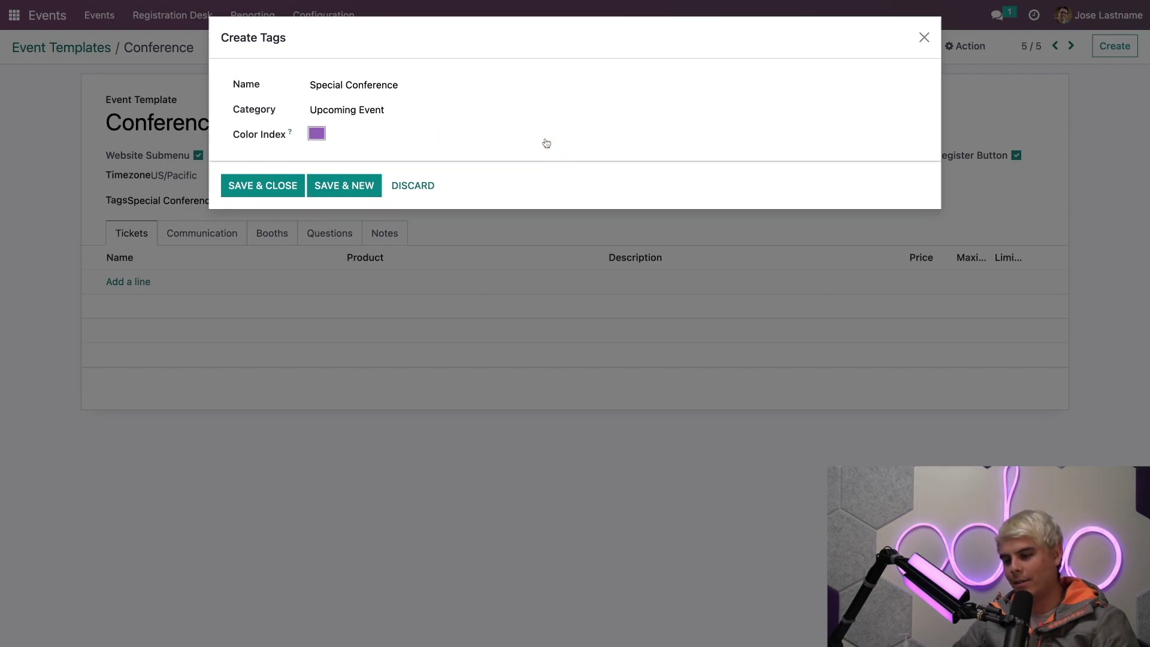
{"action": "left_click", "coordinate": [264, 186]}
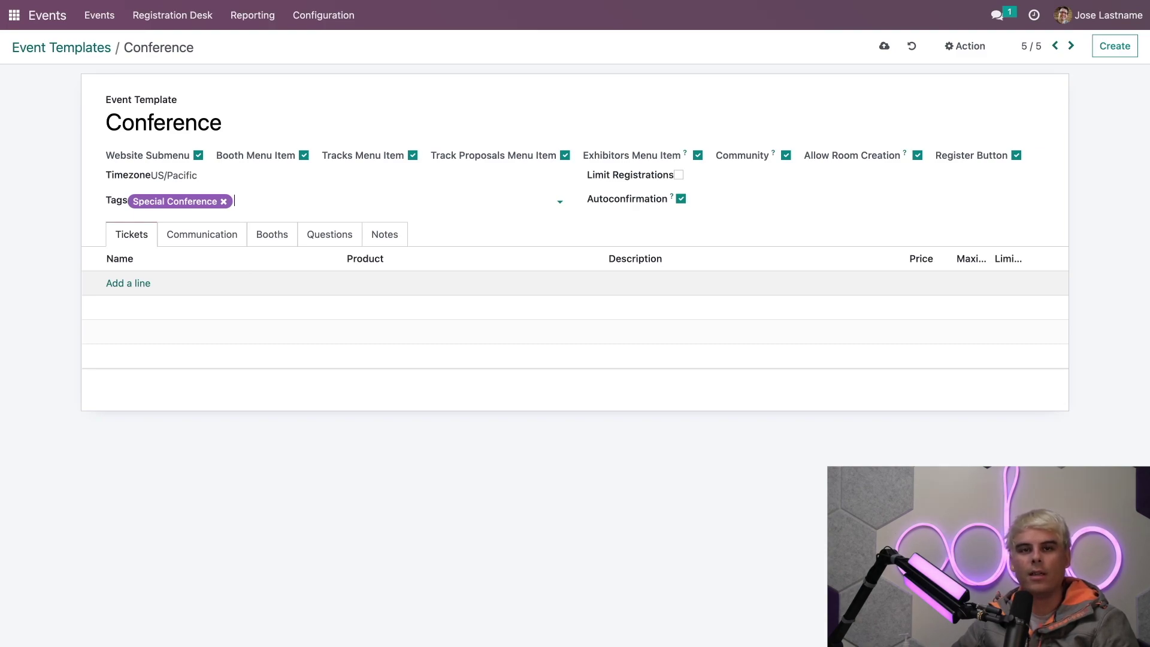
- Limit the template's registrations to 100 attendees
{"action": "left_click", "coordinate": [568, 196]}
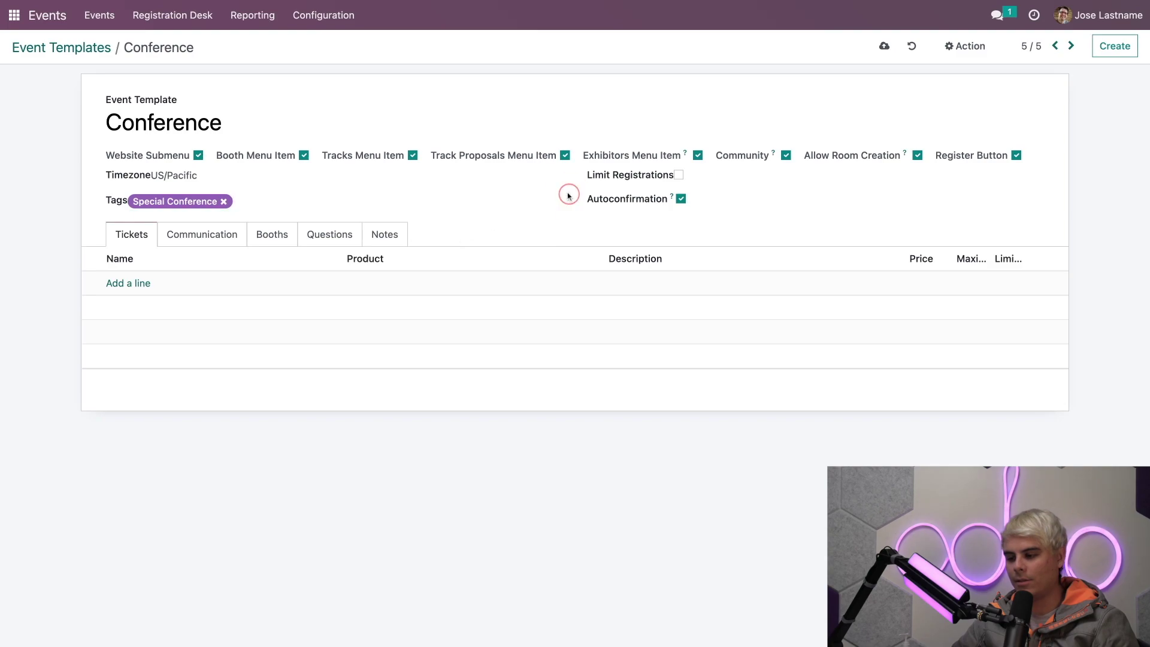
{"action": "left_click", "coordinate": [677, 175]}
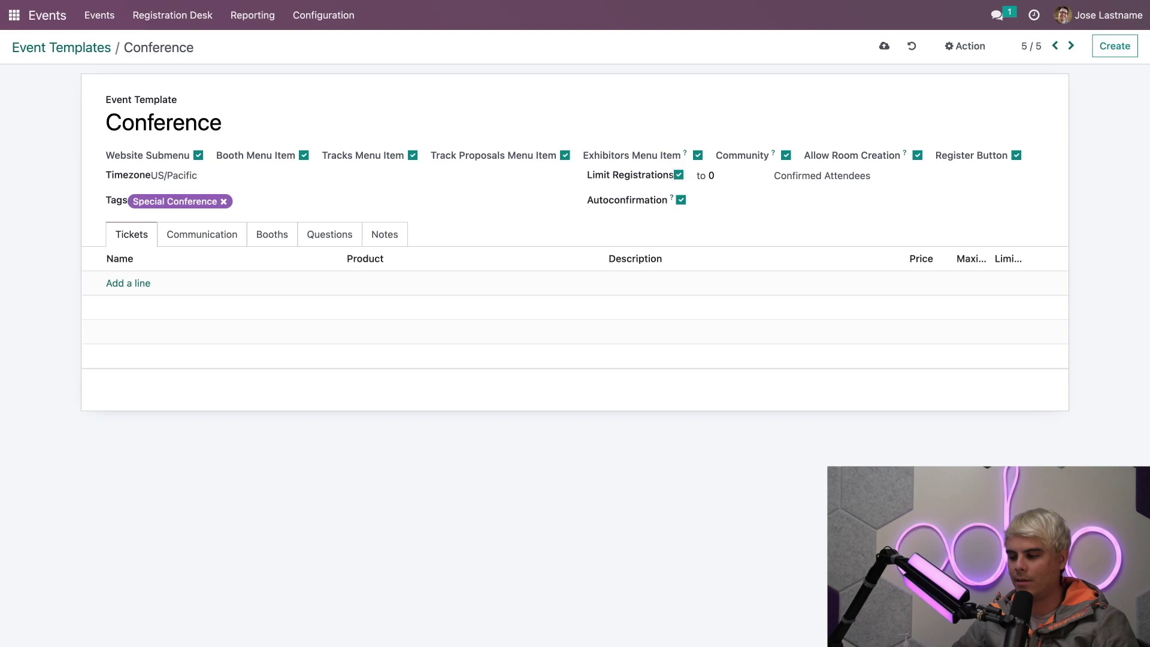
{"action": "mouse_move", "coordinate": [674, 201]}
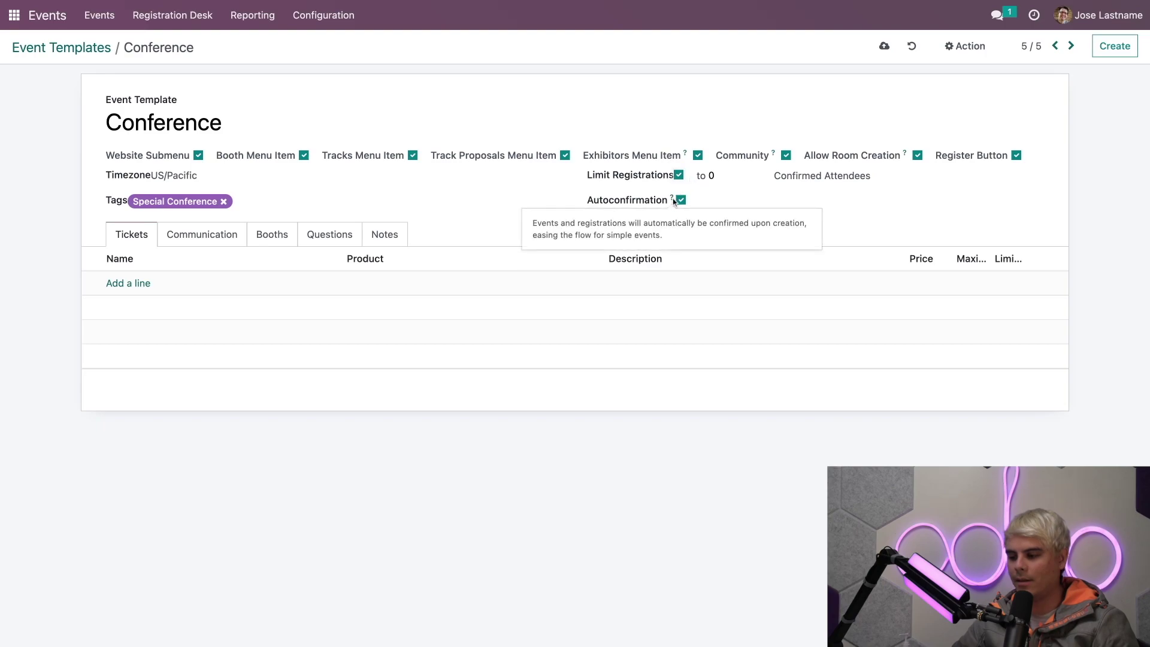
{"action": "double_click", "coordinate": [723, 176]}
{"action": "type", "text": "100"}
{"action": "left_click", "coordinate": [752, 206]}
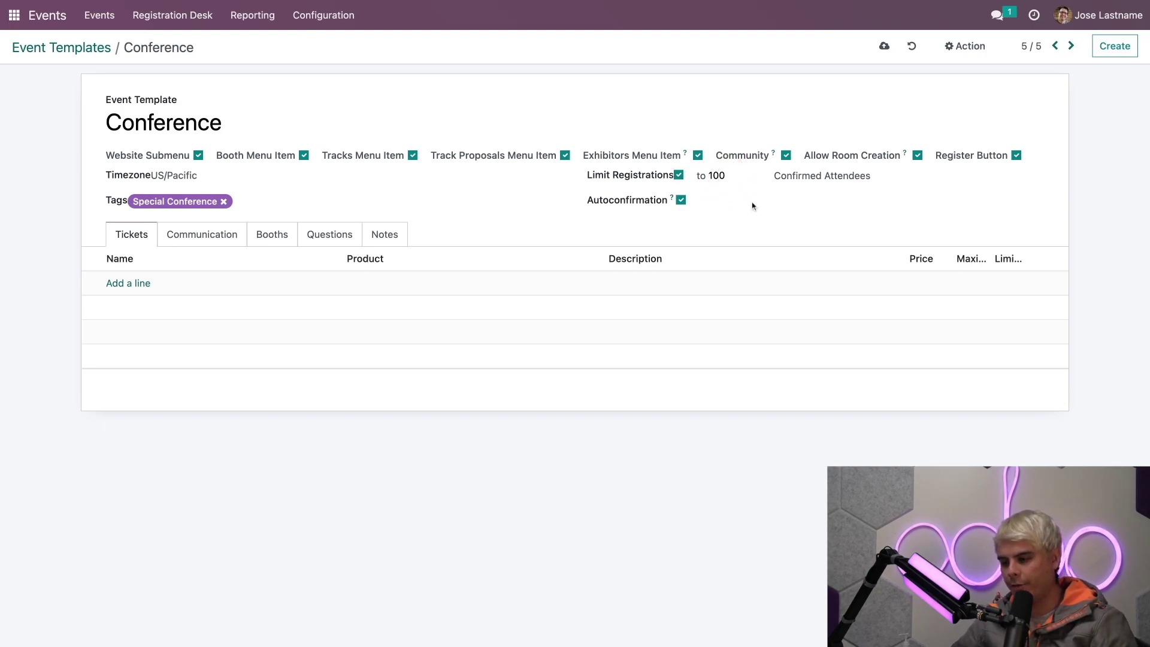
- Add a Registration ticket priced at 100.00 and remove the extra ticket row
{"action": "left_click", "coordinate": [139, 285]}
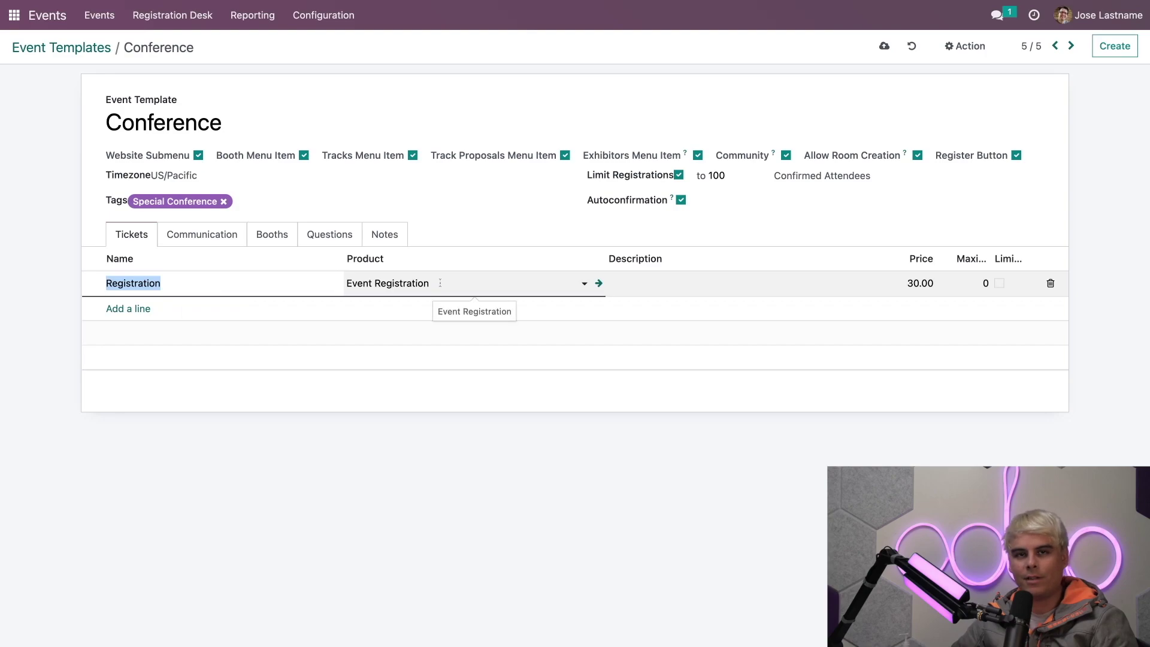
{"action": "left_click", "coordinate": [922, 284]}
{"action": "type", "text": "100"}
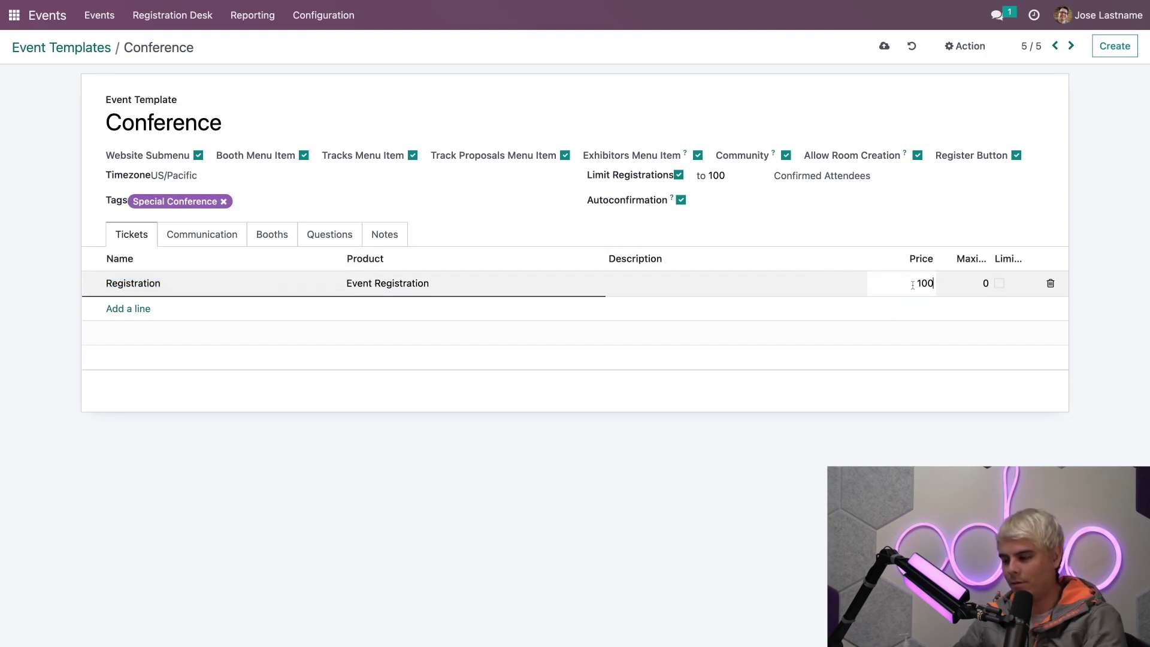
{"action": "key", "text": "Return"}
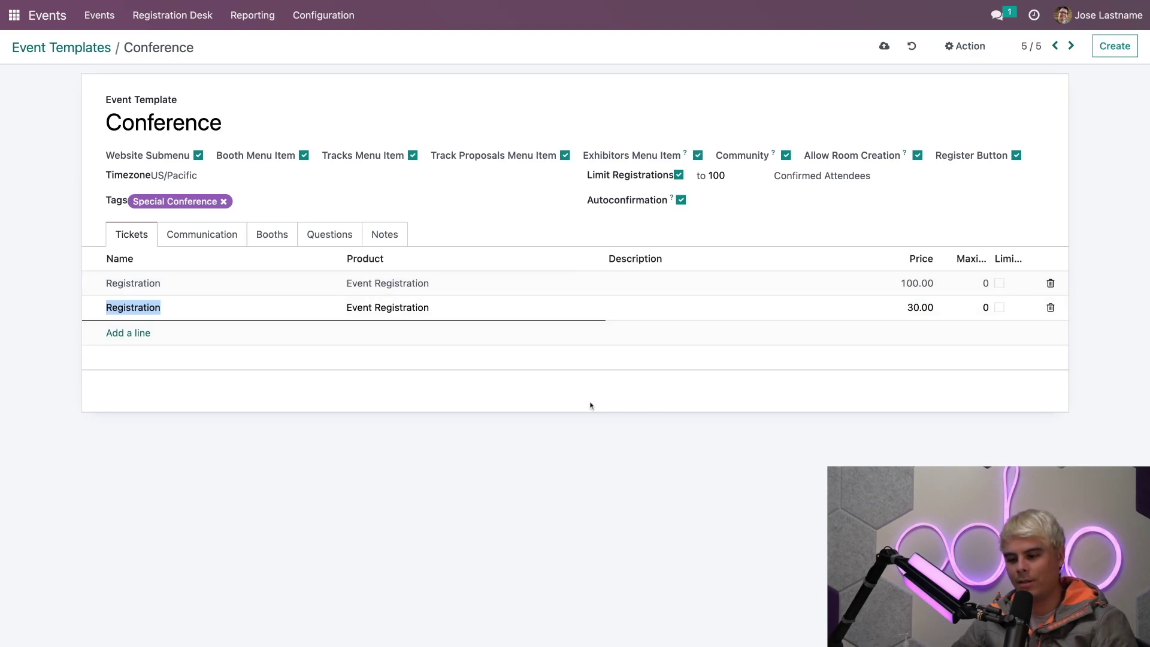
{"action": "left_click", "coordinate": [1050, 308]}
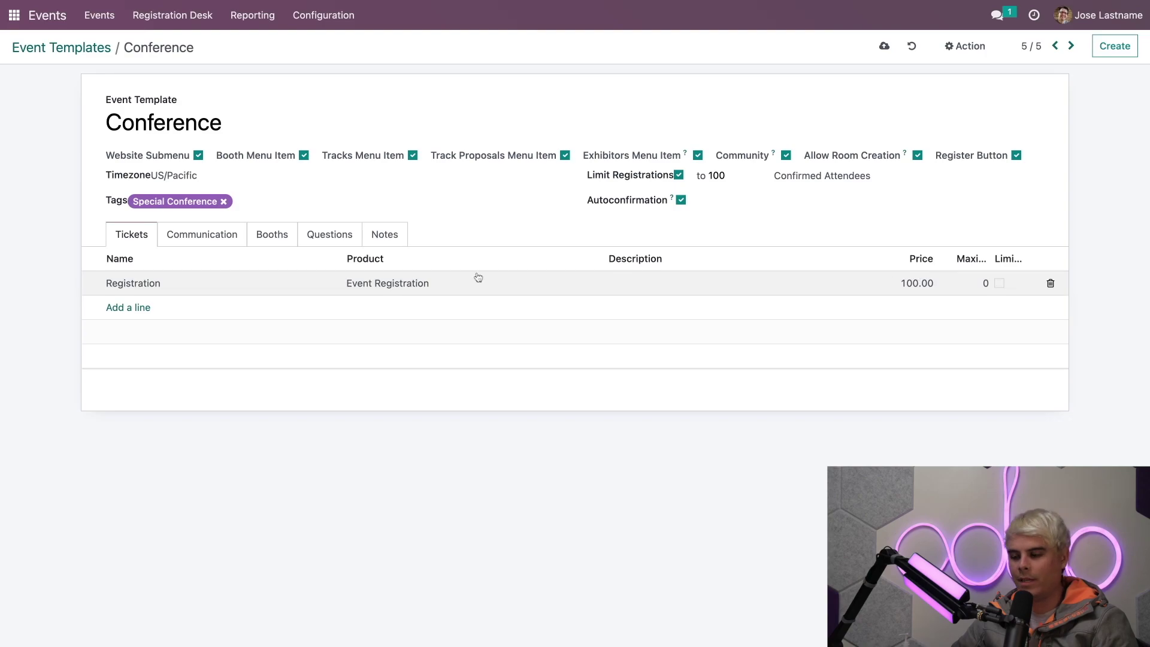
- Add an Event: Reminder mail scheduled 1 week before the event
{"action": "left_click", "coordinate": [215, 242]}
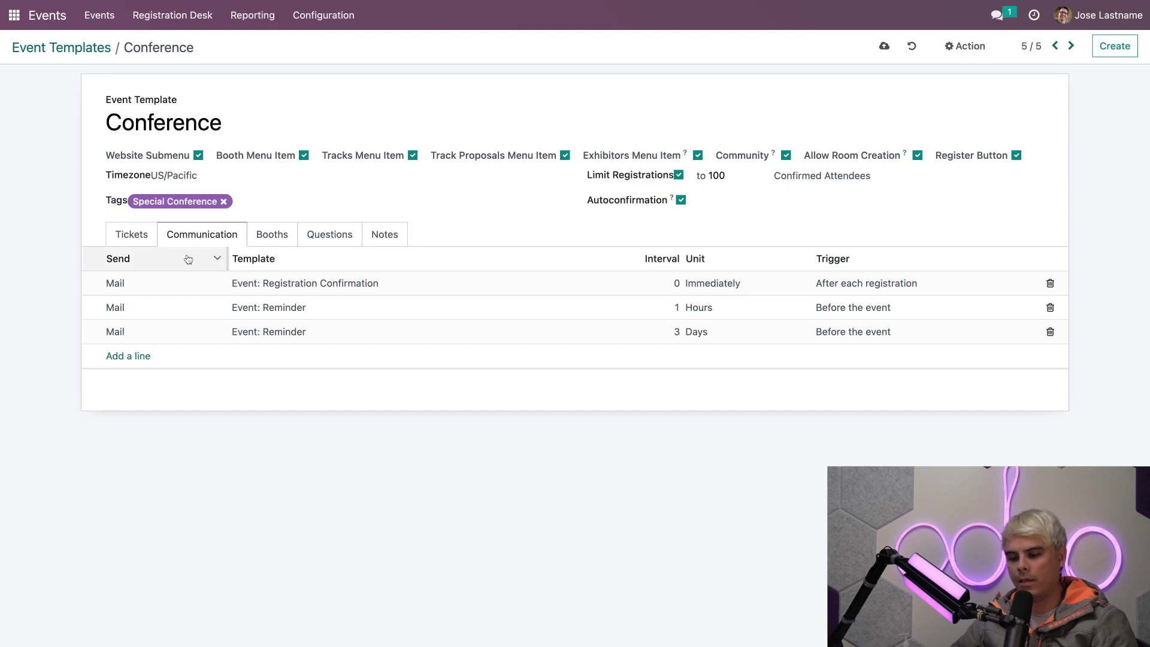
{"action": "left_click", "coordinate": [133, 357]}
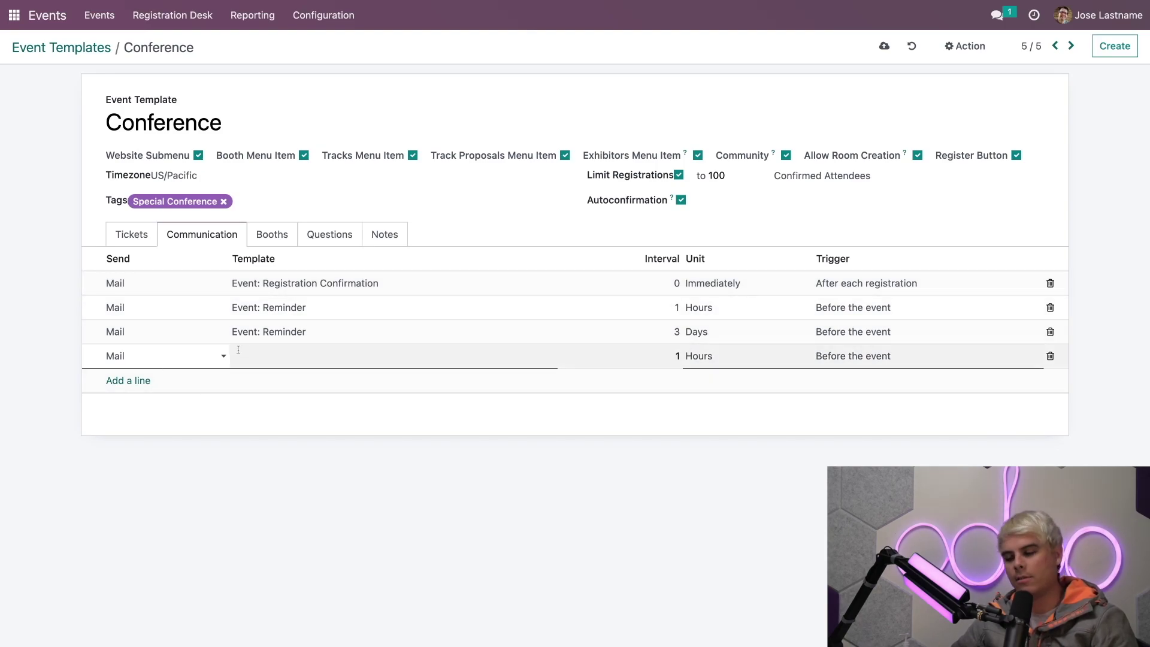
{"action": "left_click", "coordinate": [276, 353]}
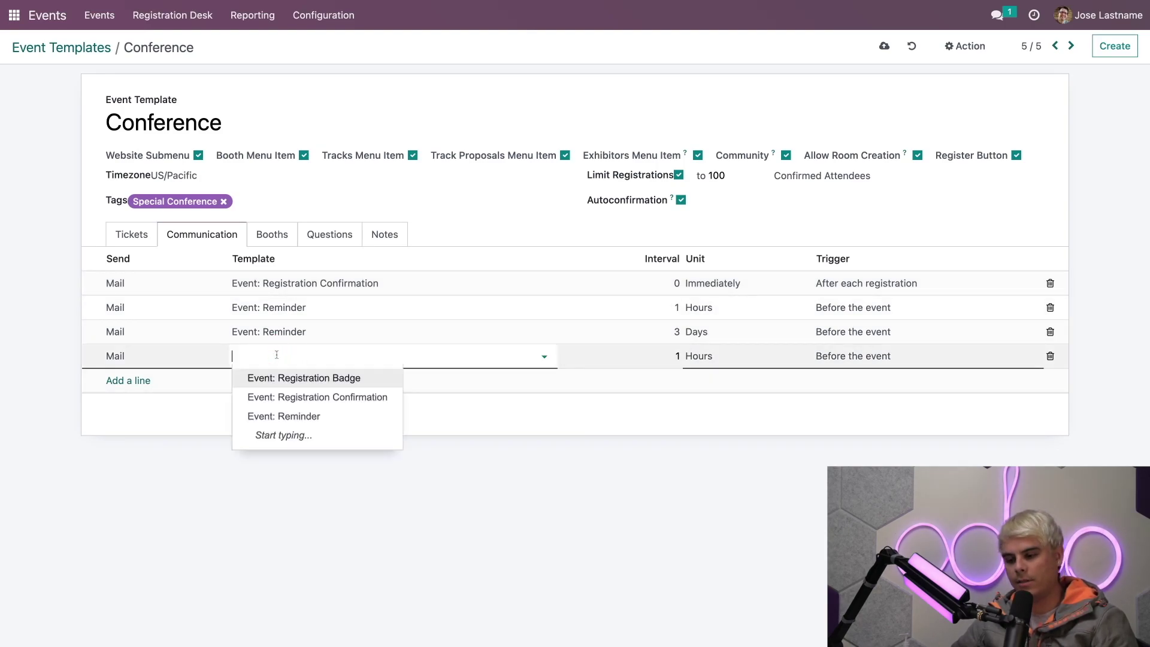
{"action": "left_click", "coordinate": [275, 416]}
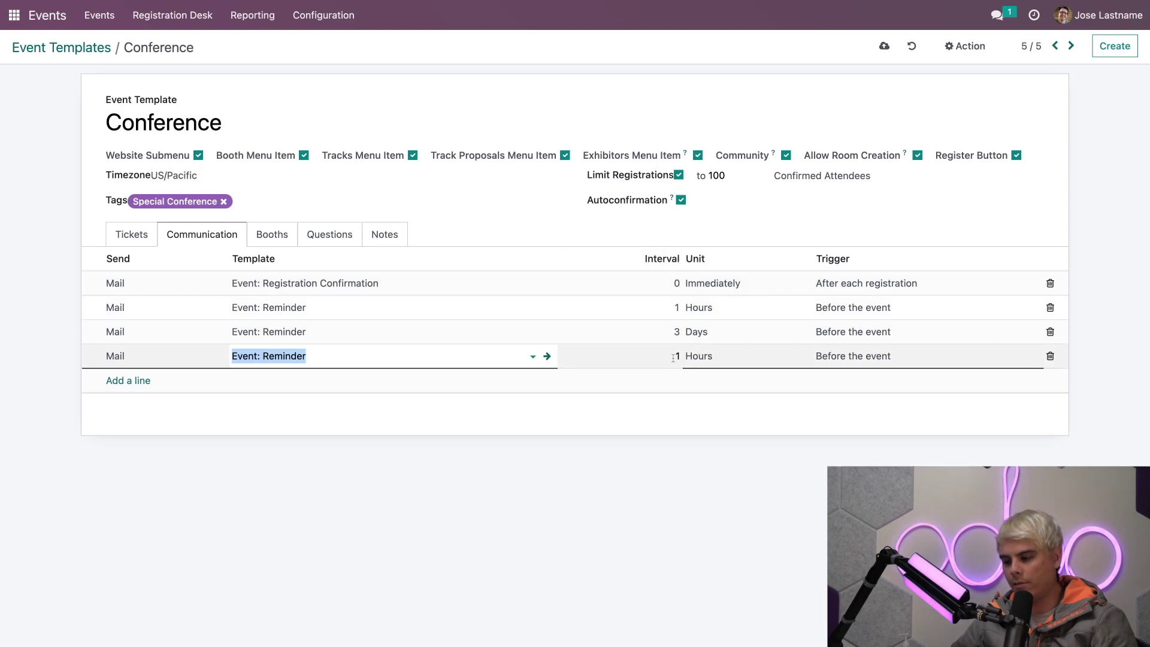
{"action": "left_click", "coordinate": [700, 358]}
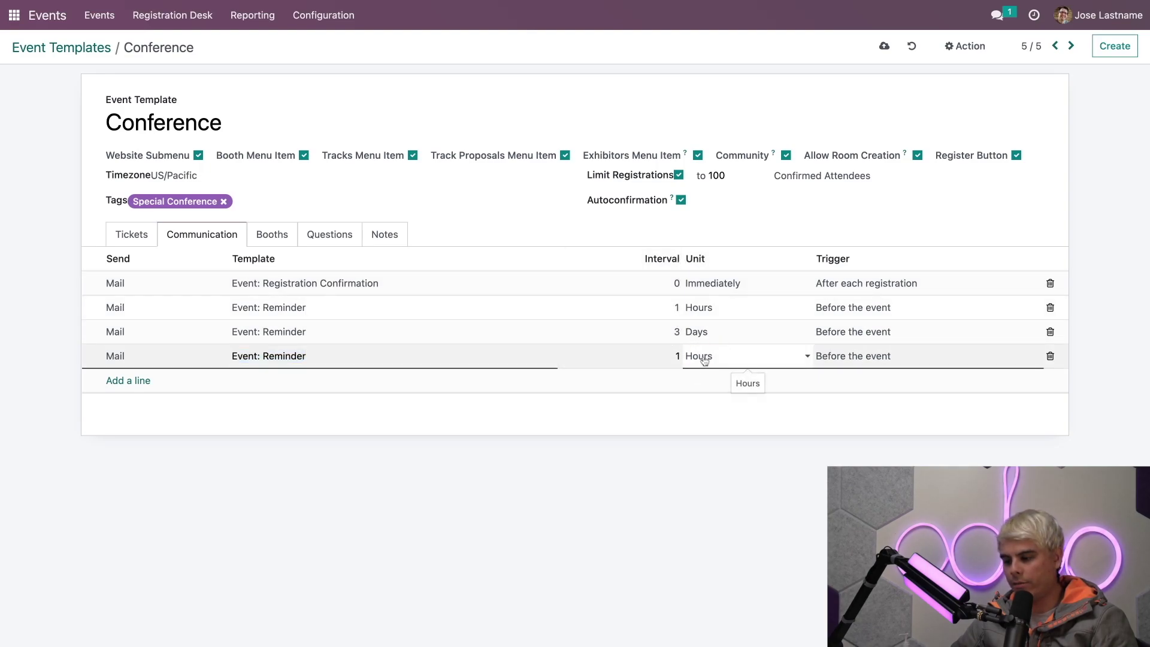
{"action": "left_click", "coordinate": [742, 381]}
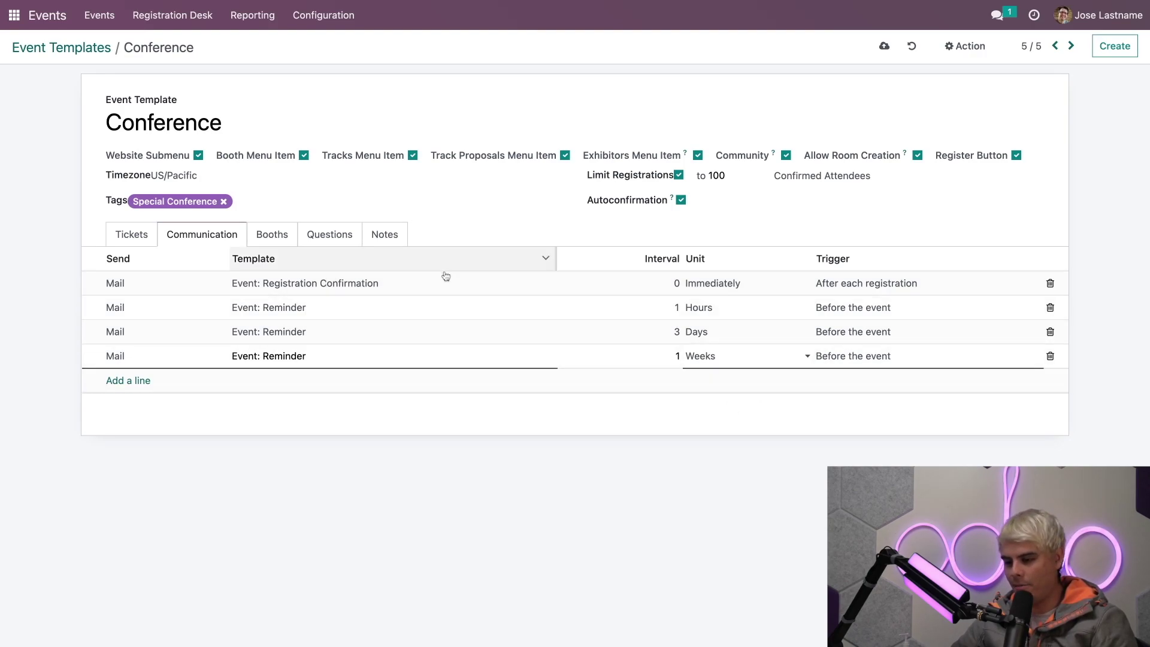
- Add the question 'What are you most excited about?', asked once per order
{"action": "left_click", "coordinate": [324, 240]}
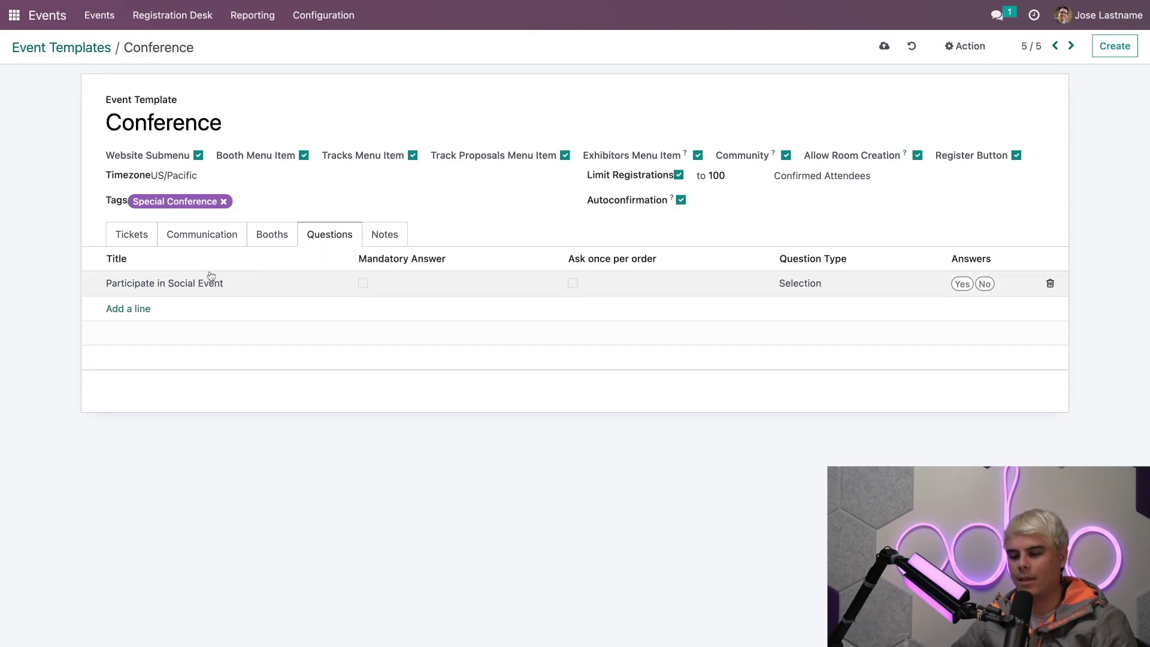
{"action": "left_click", "coordinate": [135, 310]}
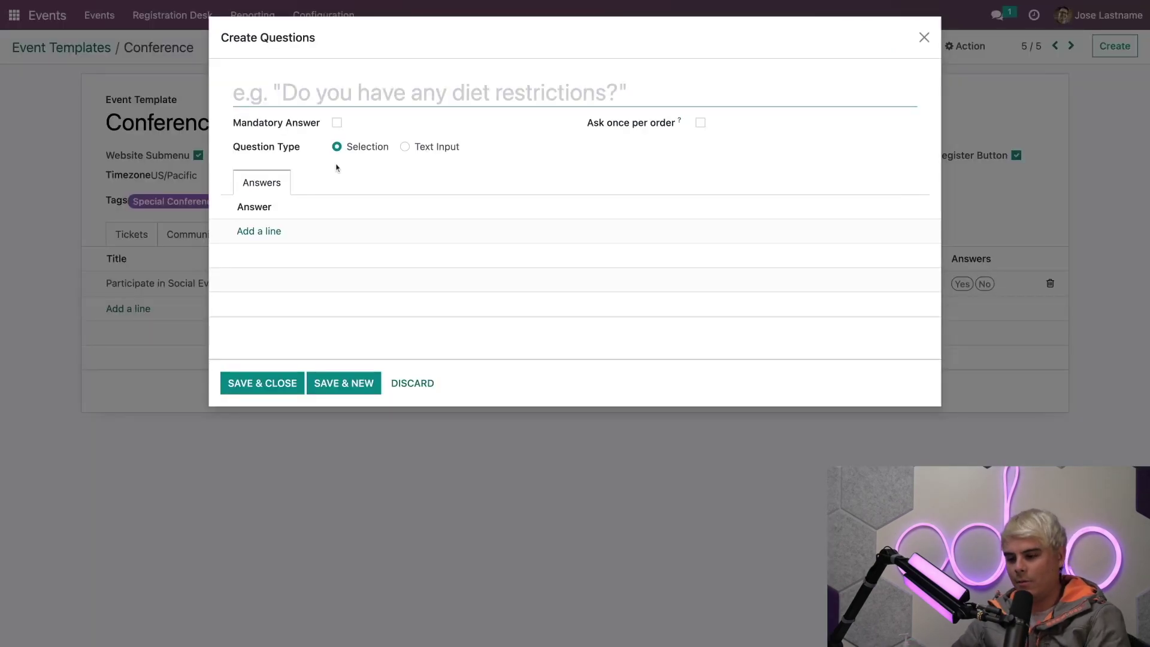
{"action": "type", "text": "Wha"}
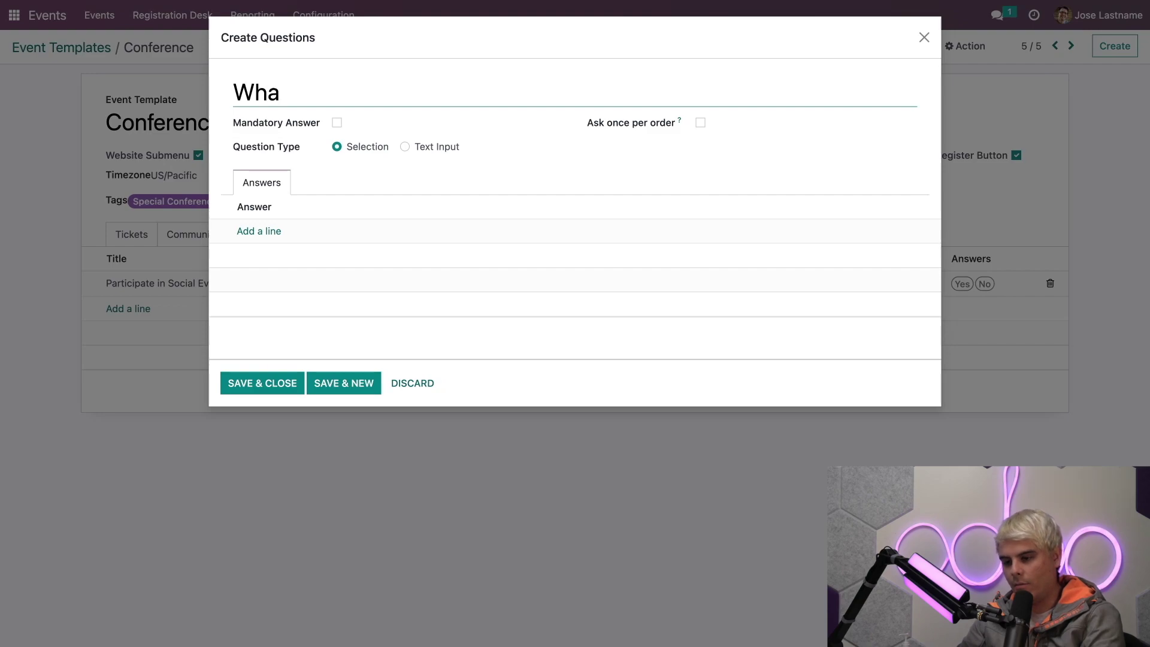
{"action": "type", "text": "t"}
{"action": "key", "text": "BackSpace"}
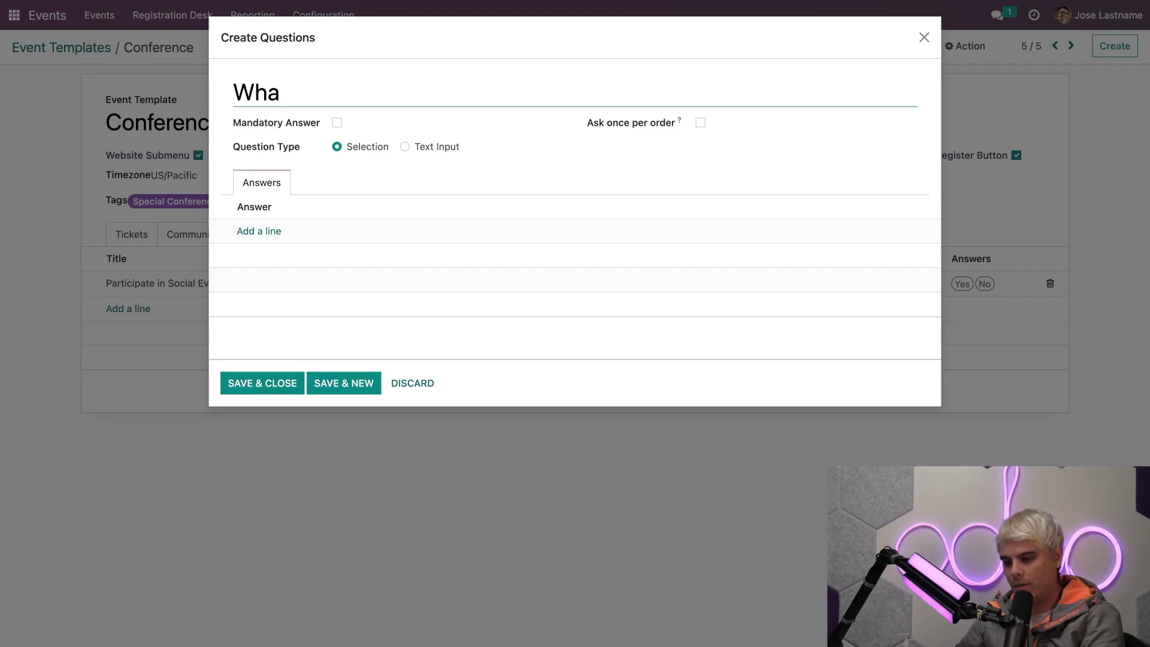
{"action": "type", "text": "t are you most exc"}
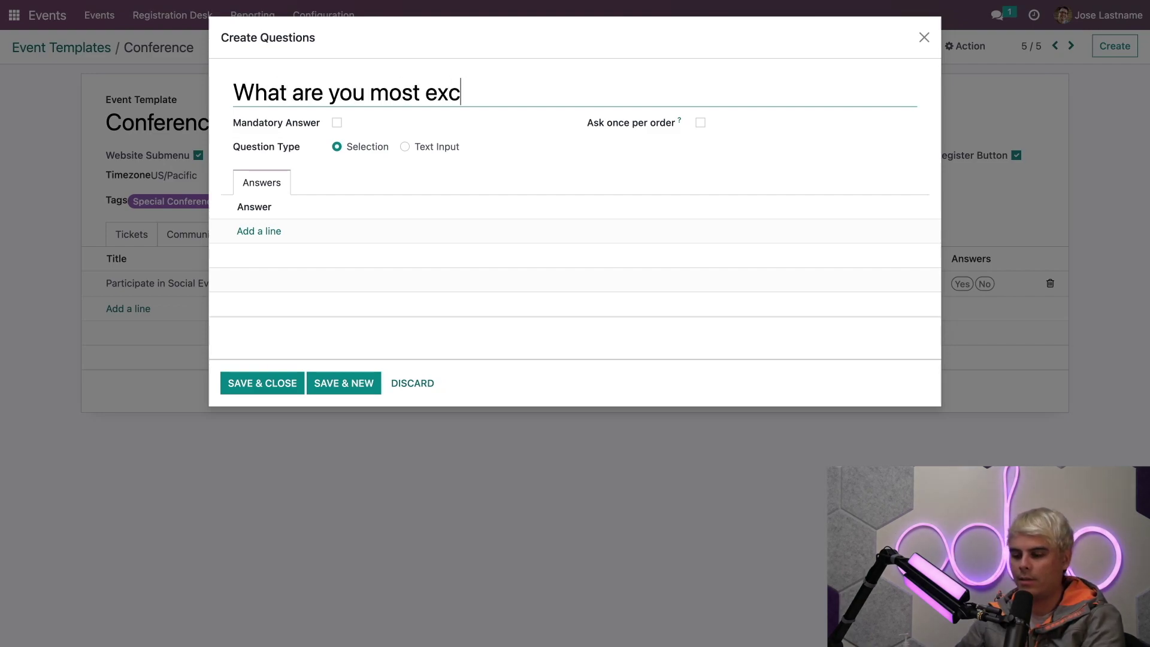
{"action": "type", "text": "ited about?"}
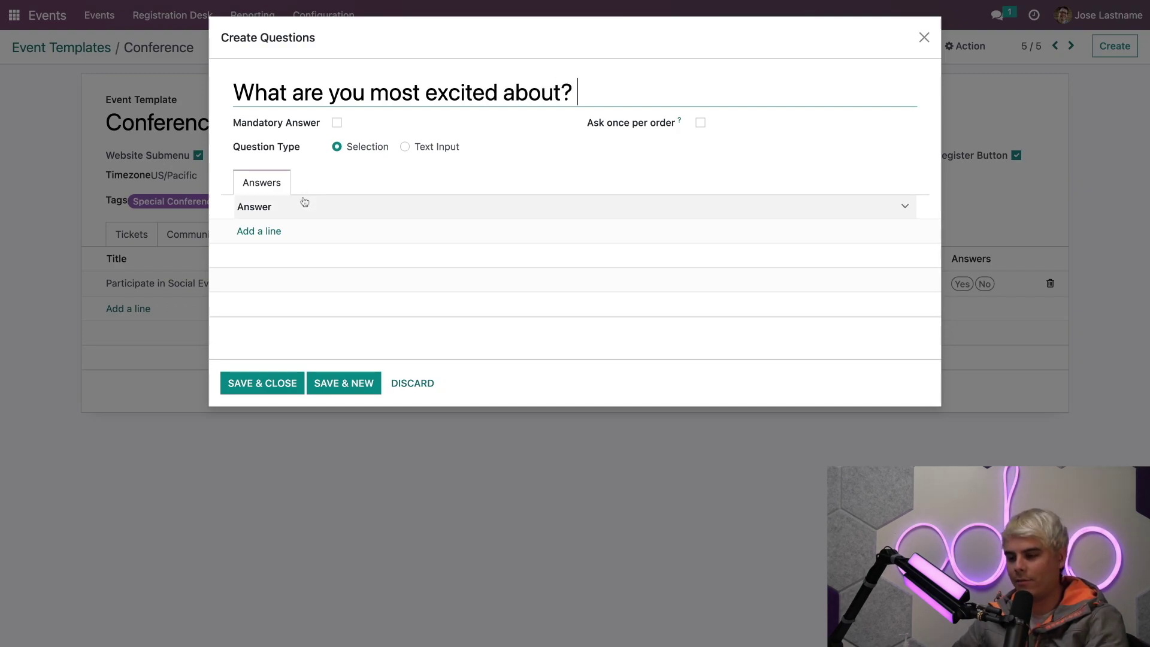
{"action": "left_click", "coordinate": [659, 152]}
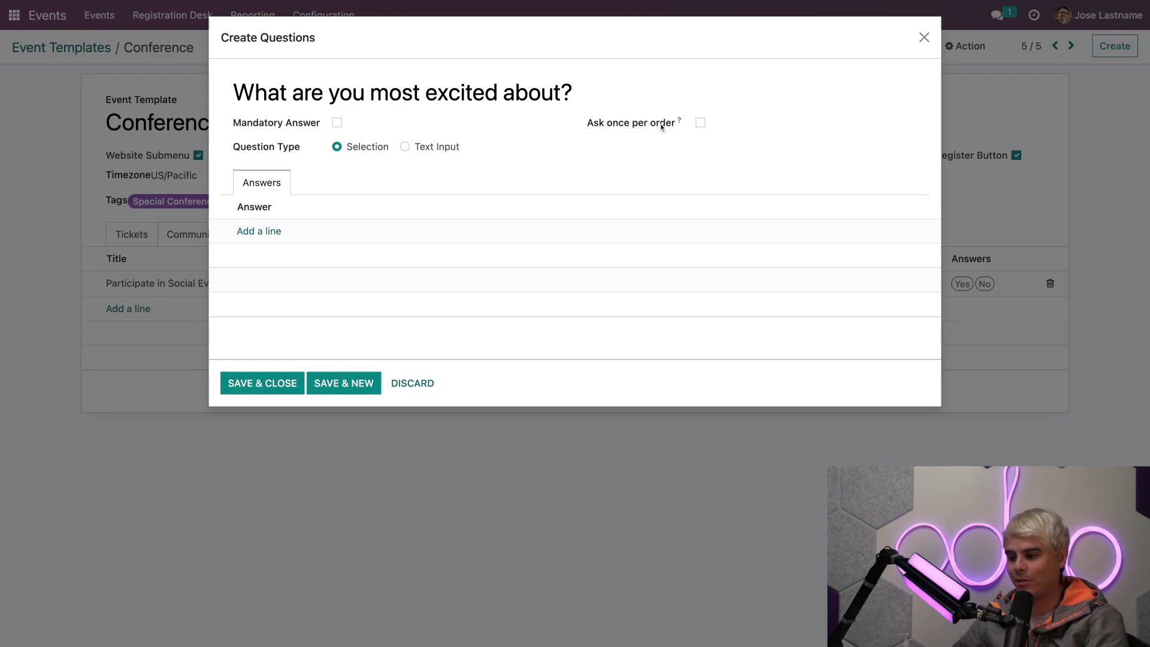
{"action": "left_click", "coordinate": [699, 123]}
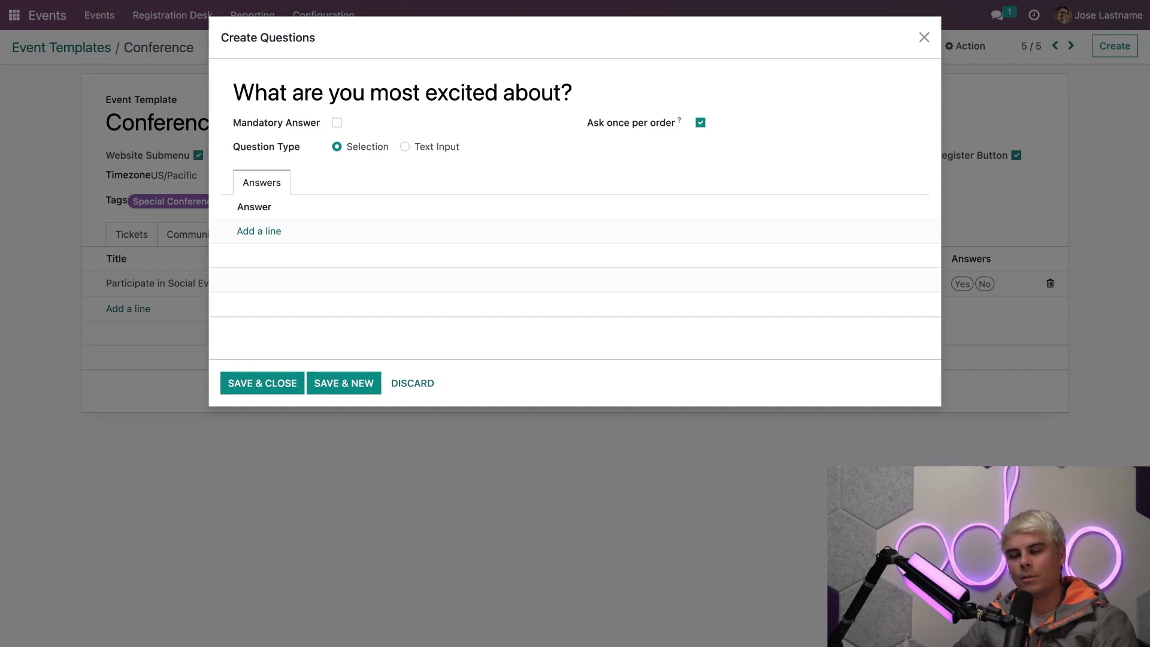
- Give the question the answers The people, The food and The presentations
{"action": "left_click", "coordinate": [268, 232]}
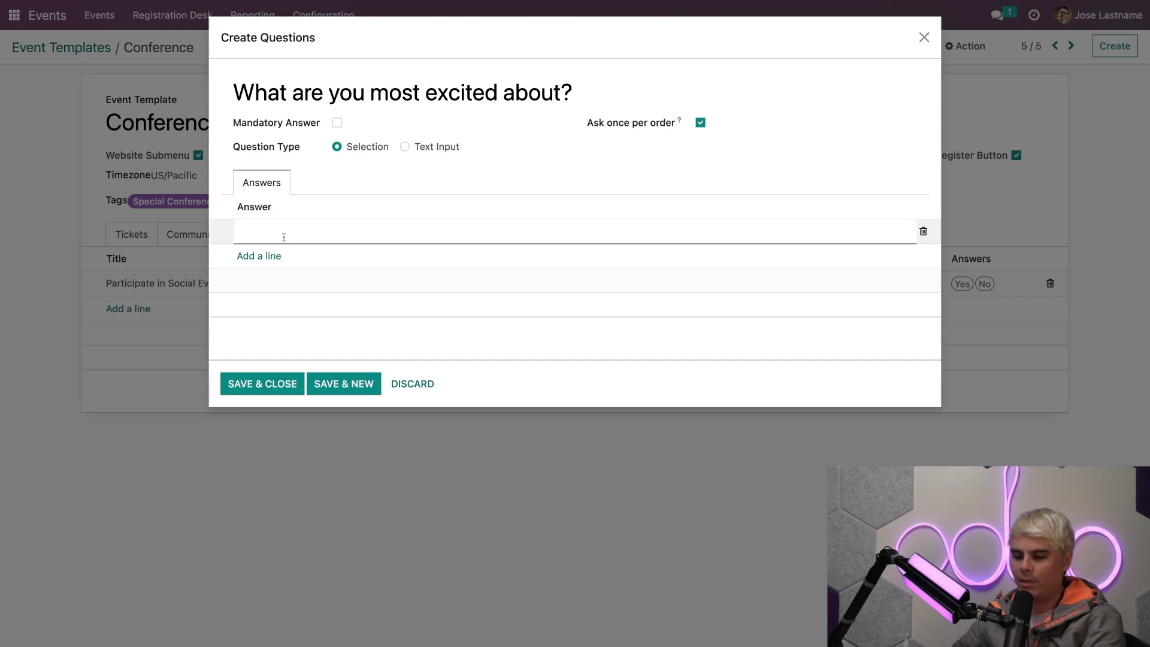
{"action": "type", "text": "The people"}
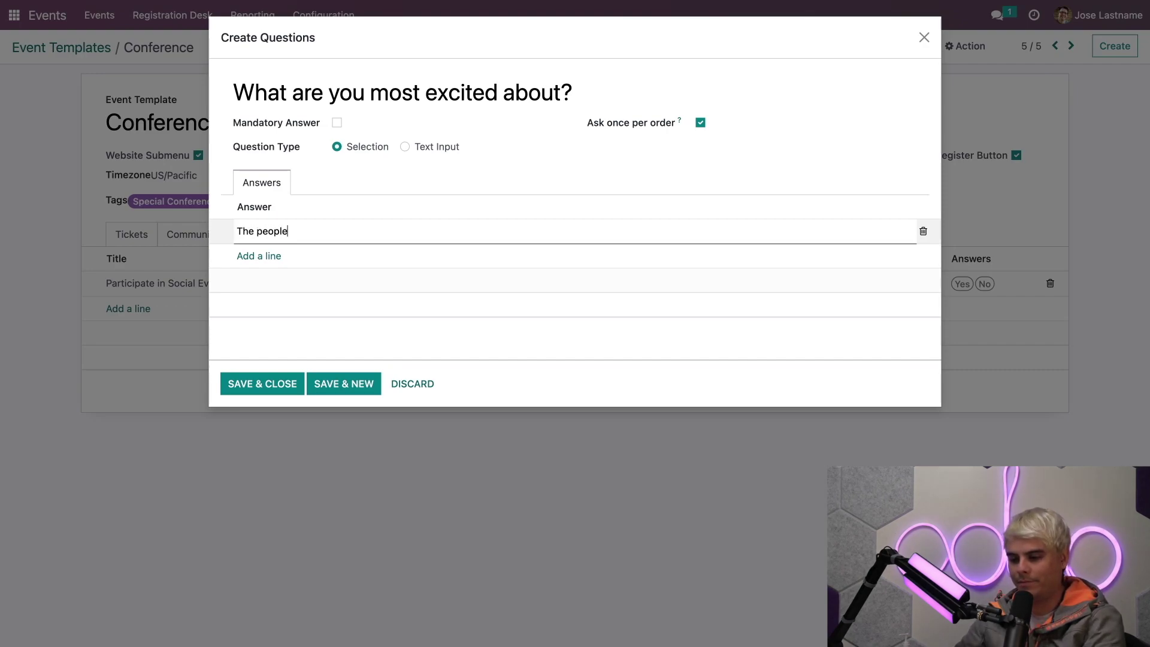
{"action": "left_click", "coordinate": [255, 259]}
{"action": "type", "text": "The f"}
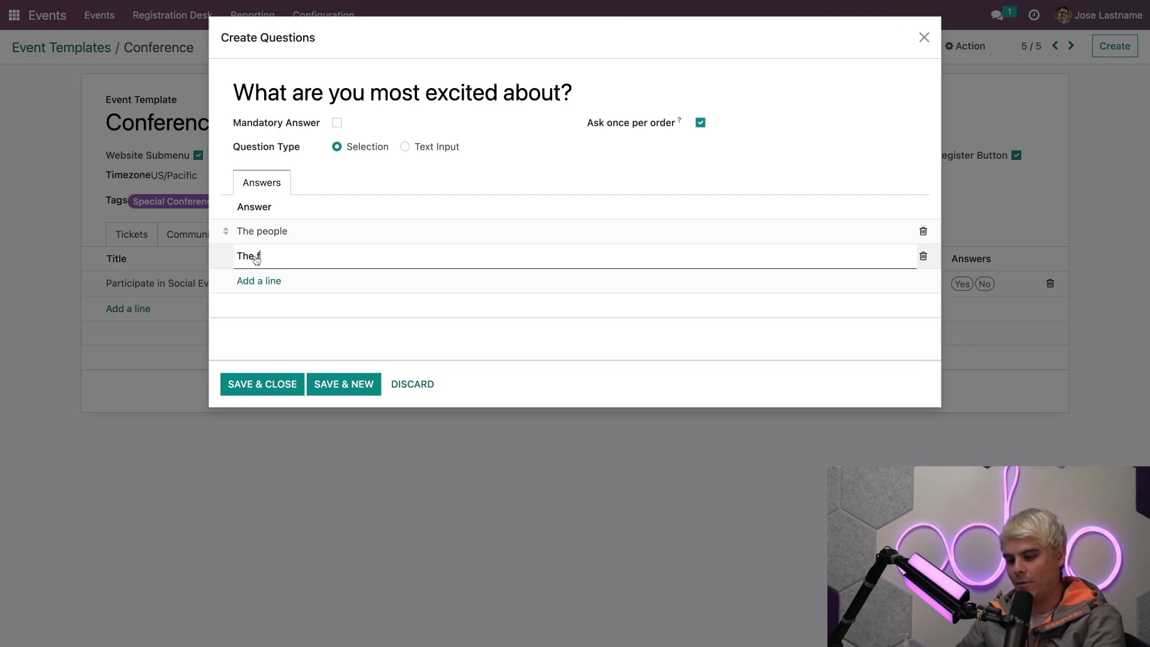
{"action": "type", "text": "ood"}
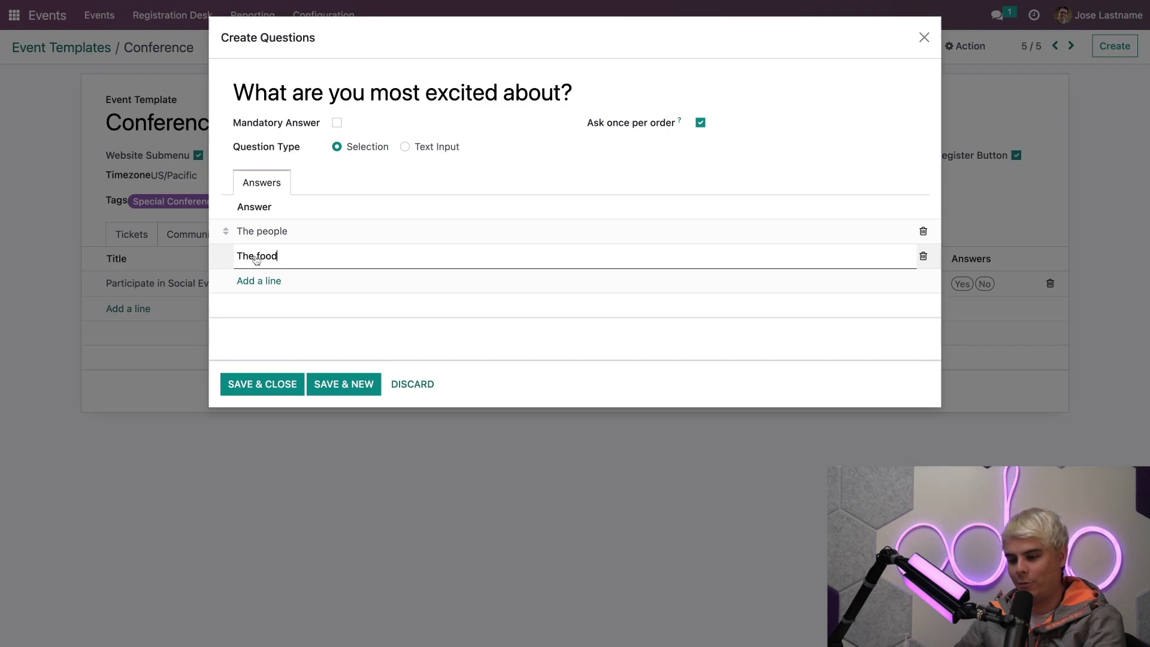
{"action": "left_click", "coordinate": [277, 282]}
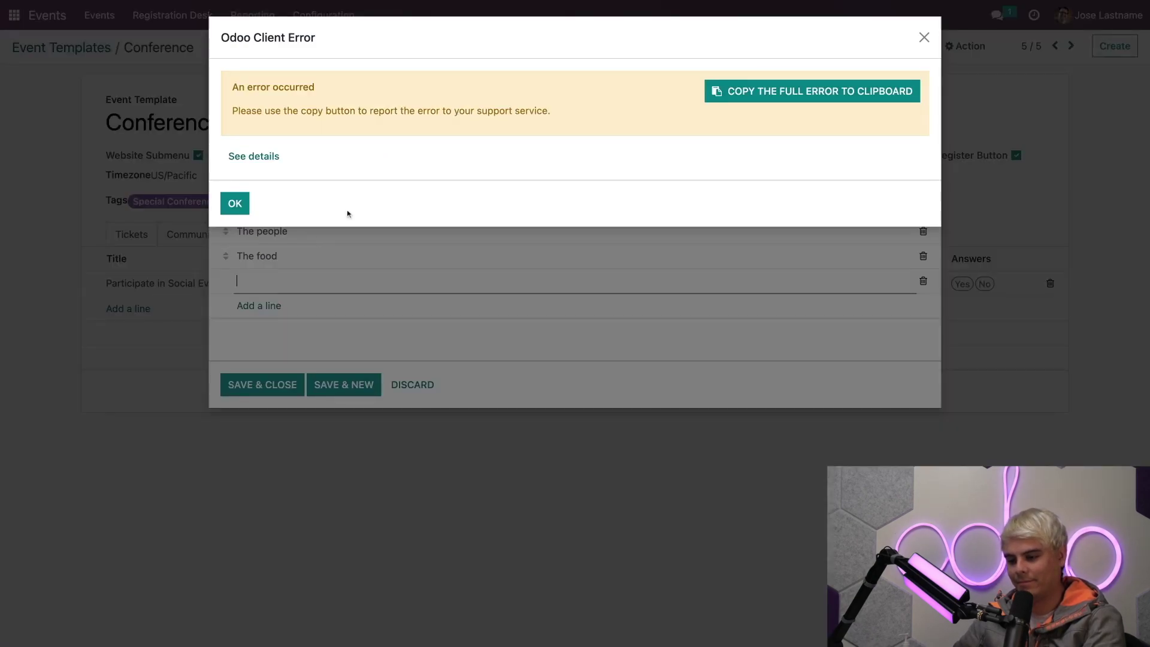
{"action": "left_click", "coordinate": [239, 203]}
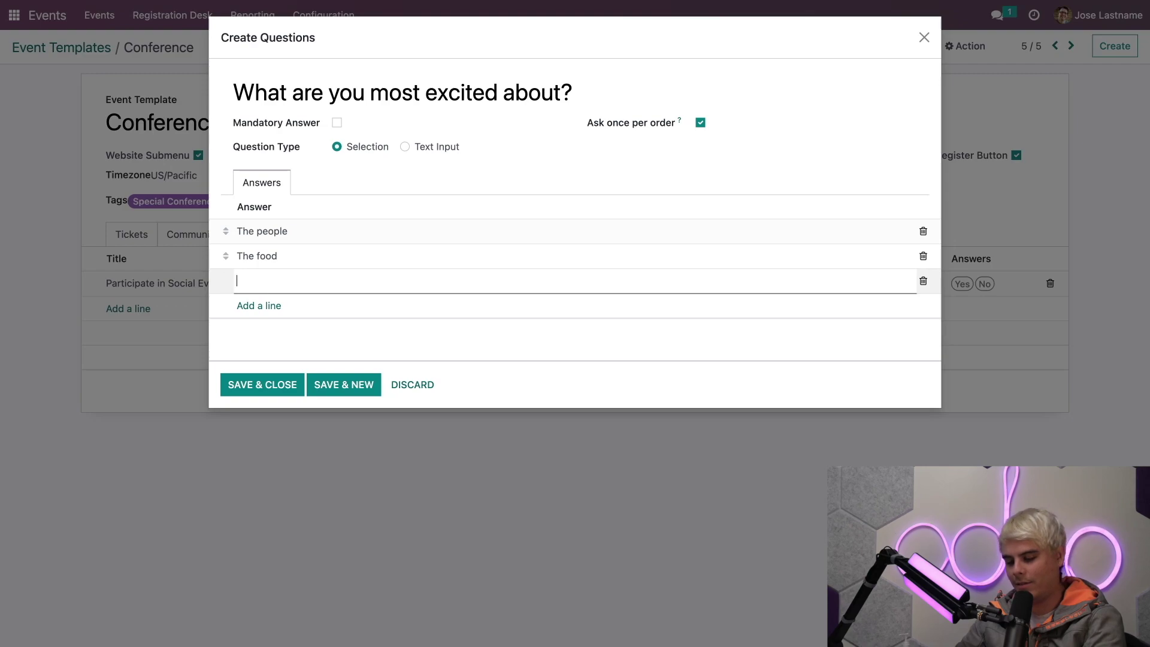
{"action": "type", "text": "Pr"}
{"action": "key", "text": "BackSpace"}
{"action": "key", "text": "BackSpace"}
{"action": "type", "text": "Th"}
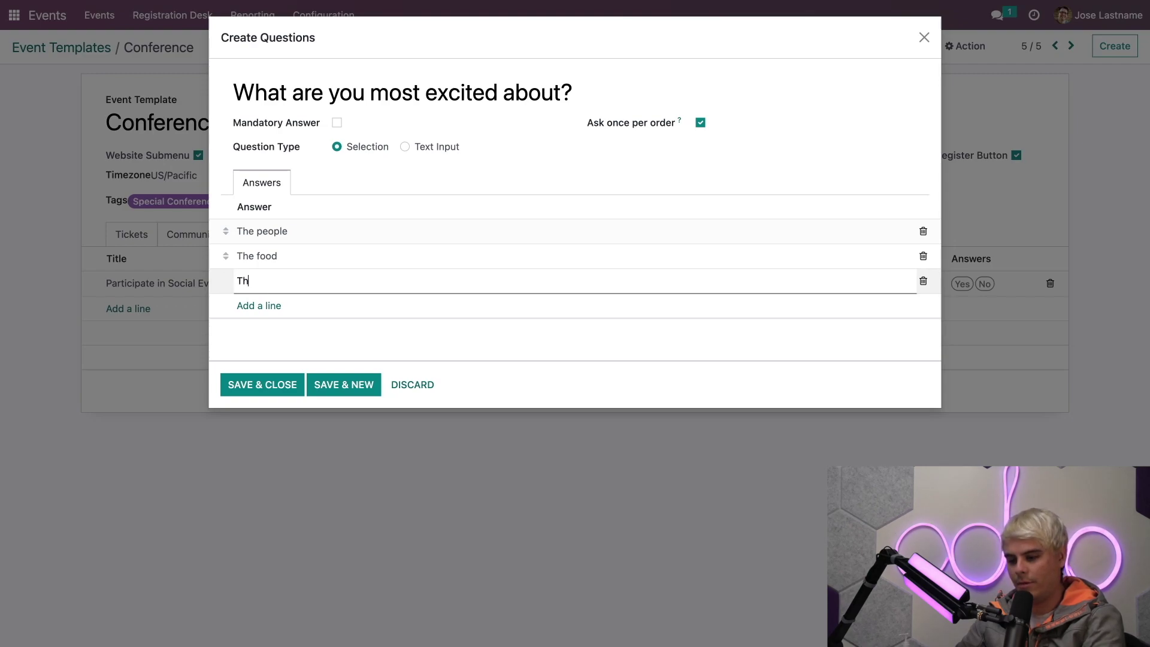
{"action": "type", "text": "e presentations"}
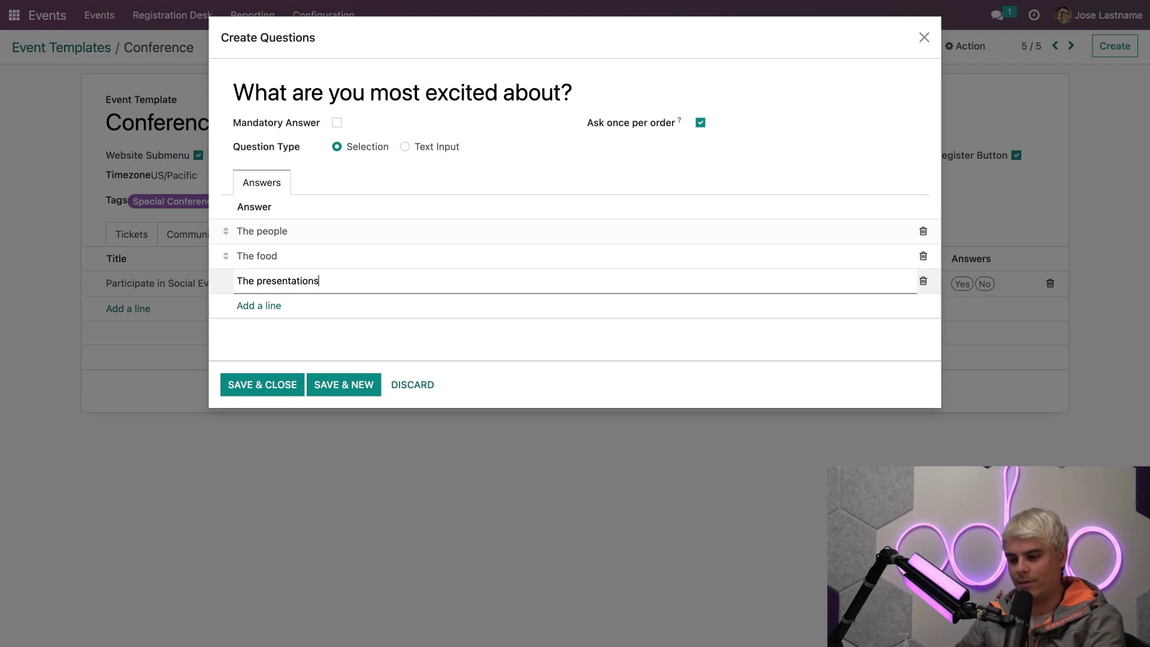
{"action": "left_click", "coordinate": [416, 336]}
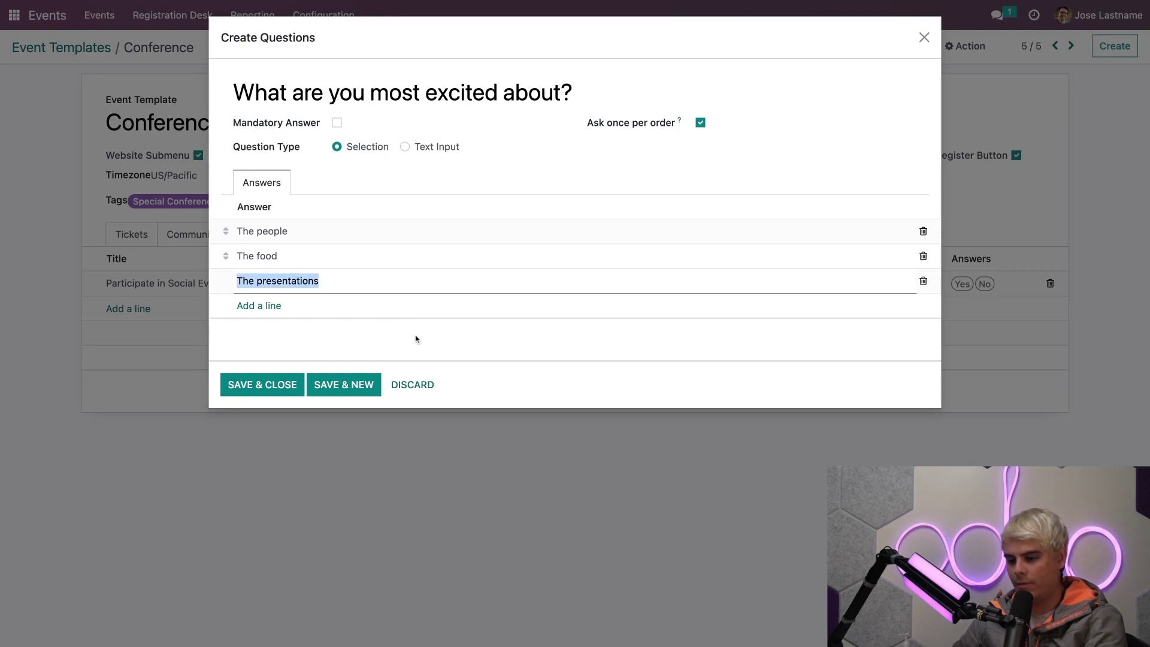
{"action": "left_click", "coordinate": [413, 340]}
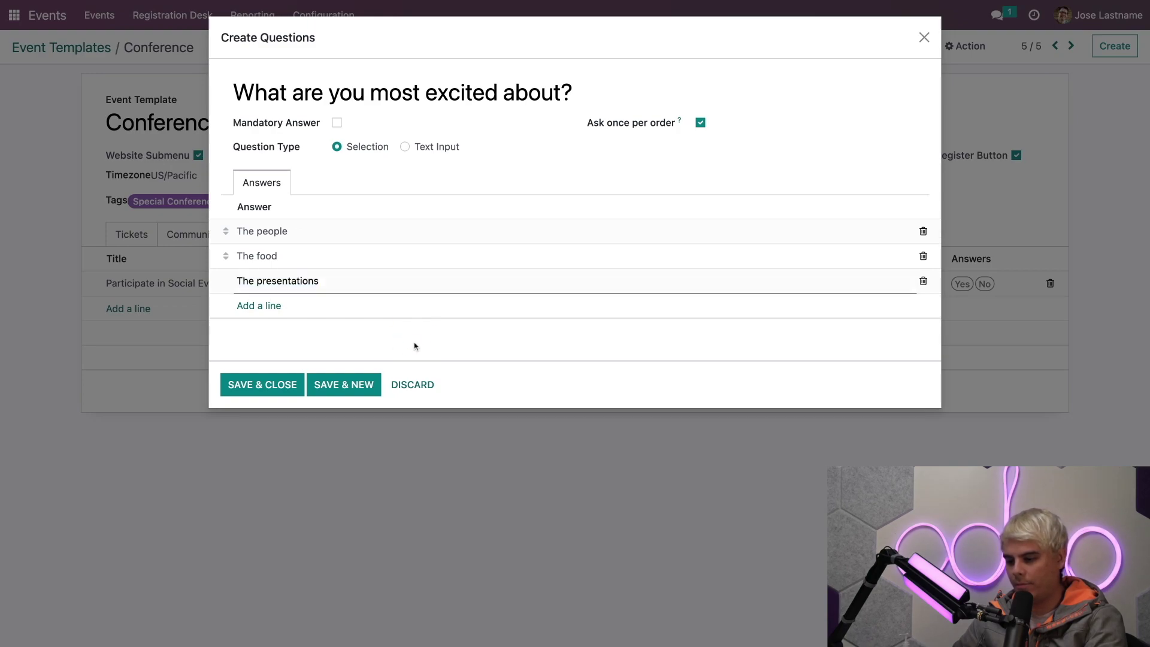
- Save the new question, then save the Conference template
{"action": "left_click", "coordinate": [276, 386]}
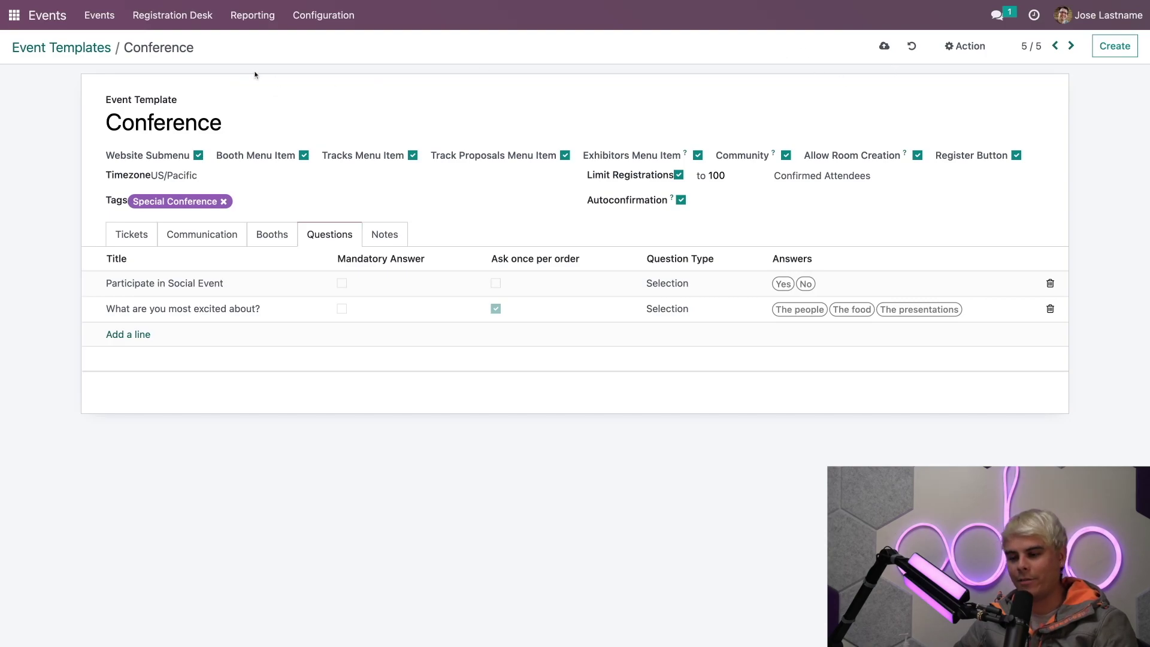
{"action": "left_click", "coordinate": [883, 46]}
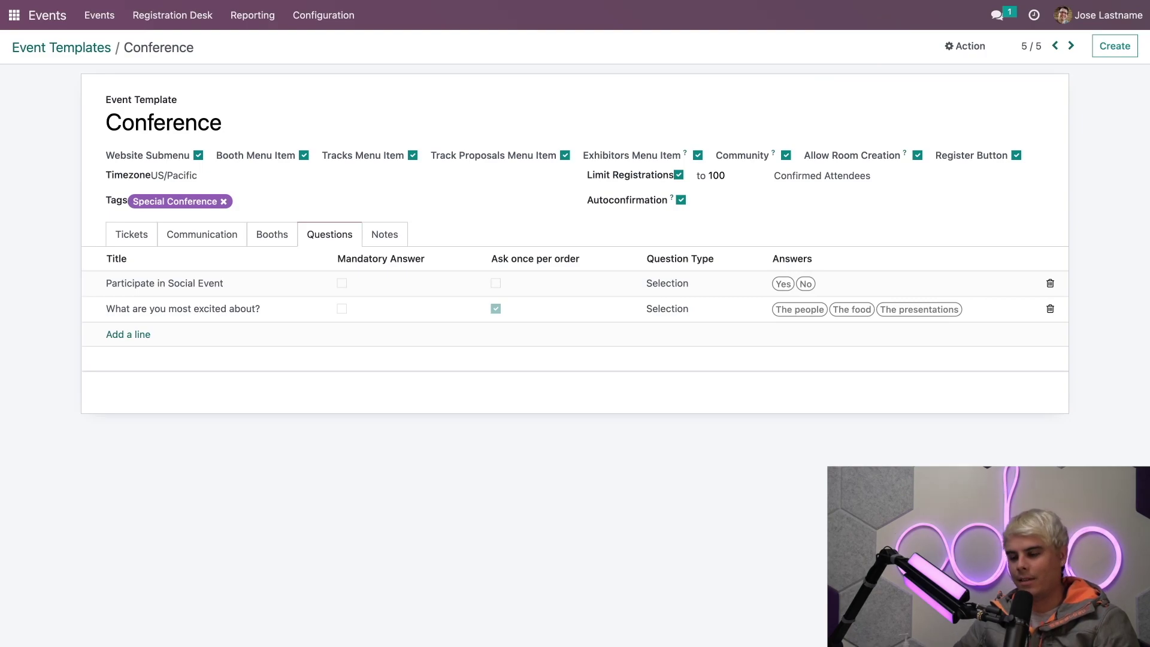
- Create a new event and name it 'Conference for Art'
{"action": "left_click", "coordinate": [44, 17]}
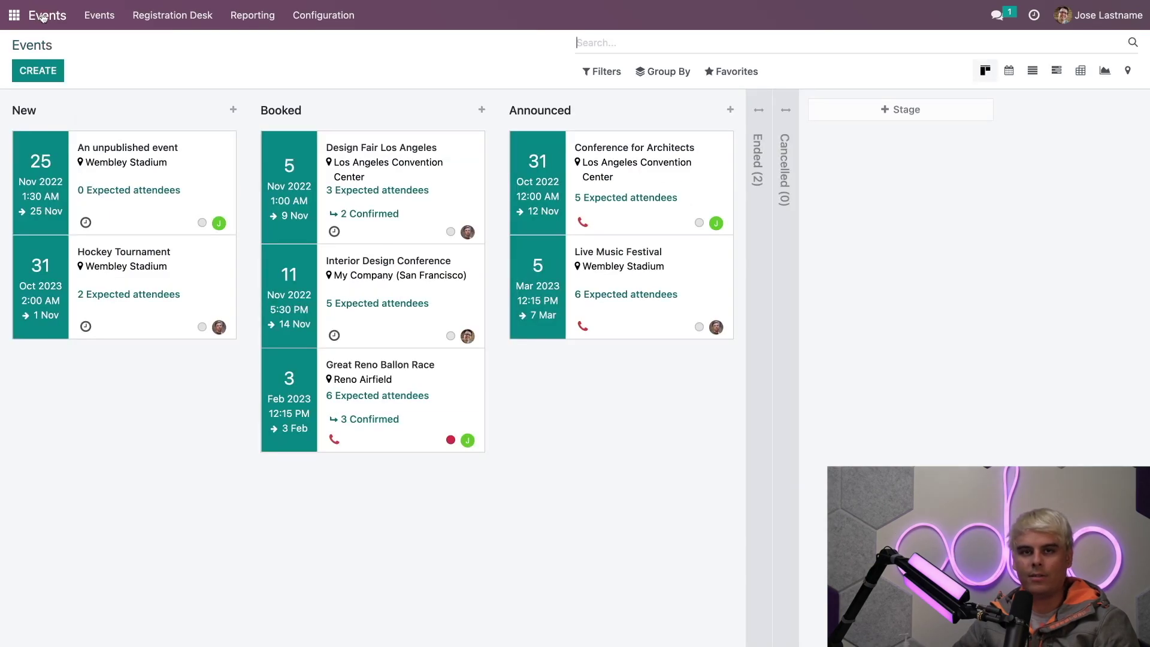
{"action": "left_click", "coordinate": [45, 71]}
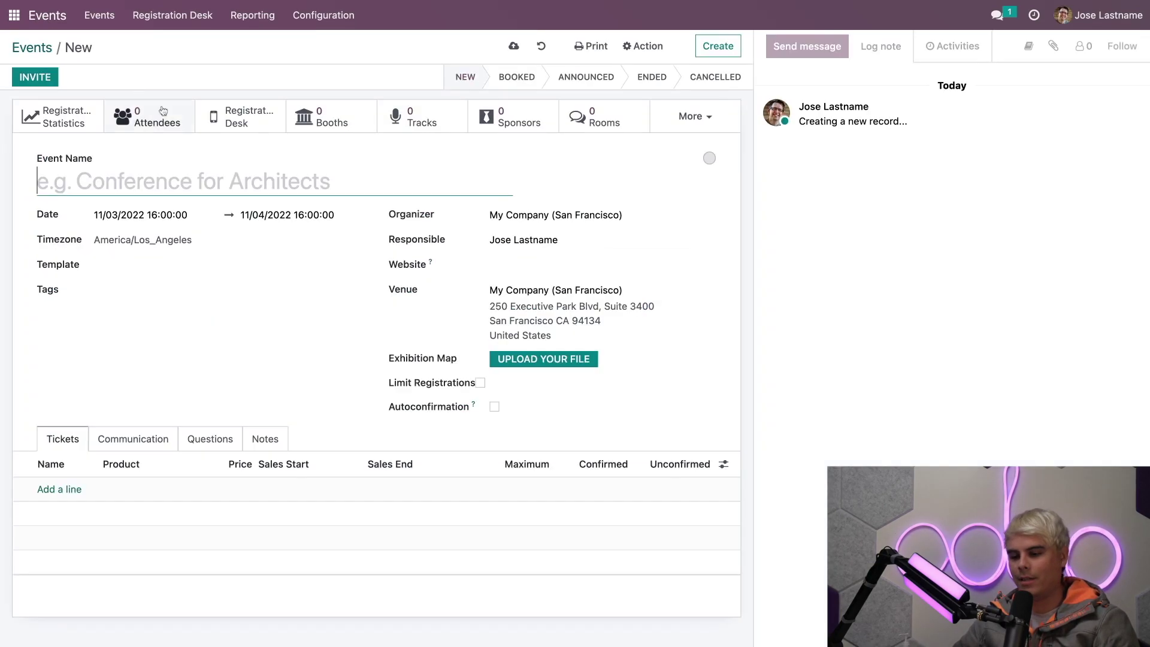
{"action": "left_click", "coordinate": [164, 178]}
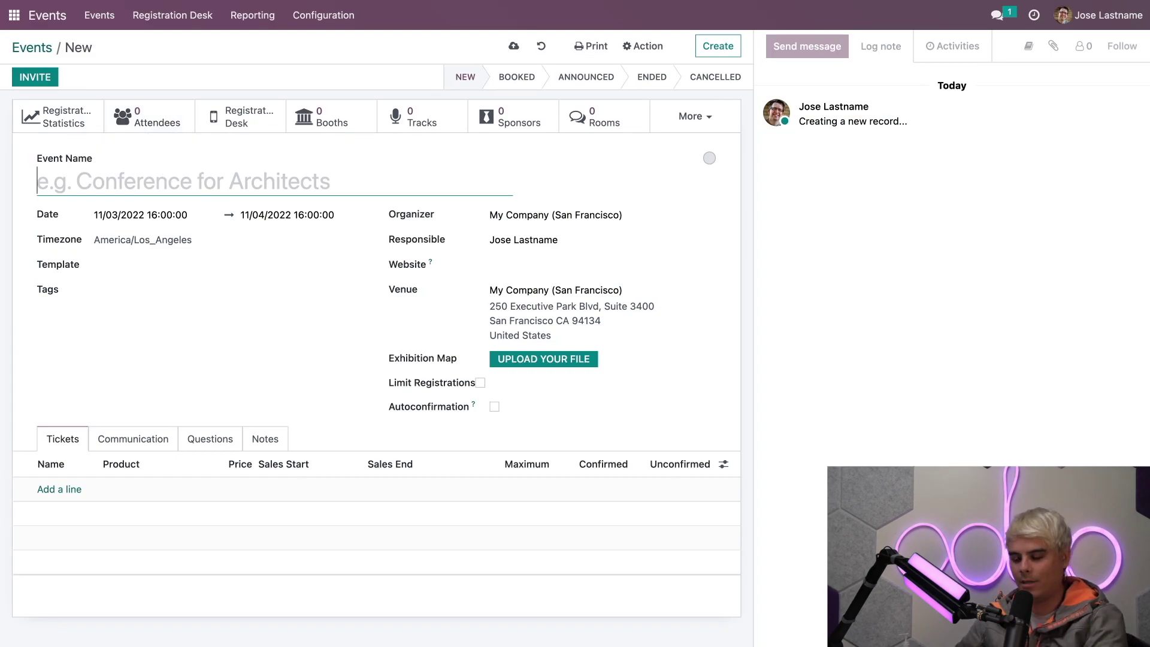
{"action": "type", "text": "Conference for "}
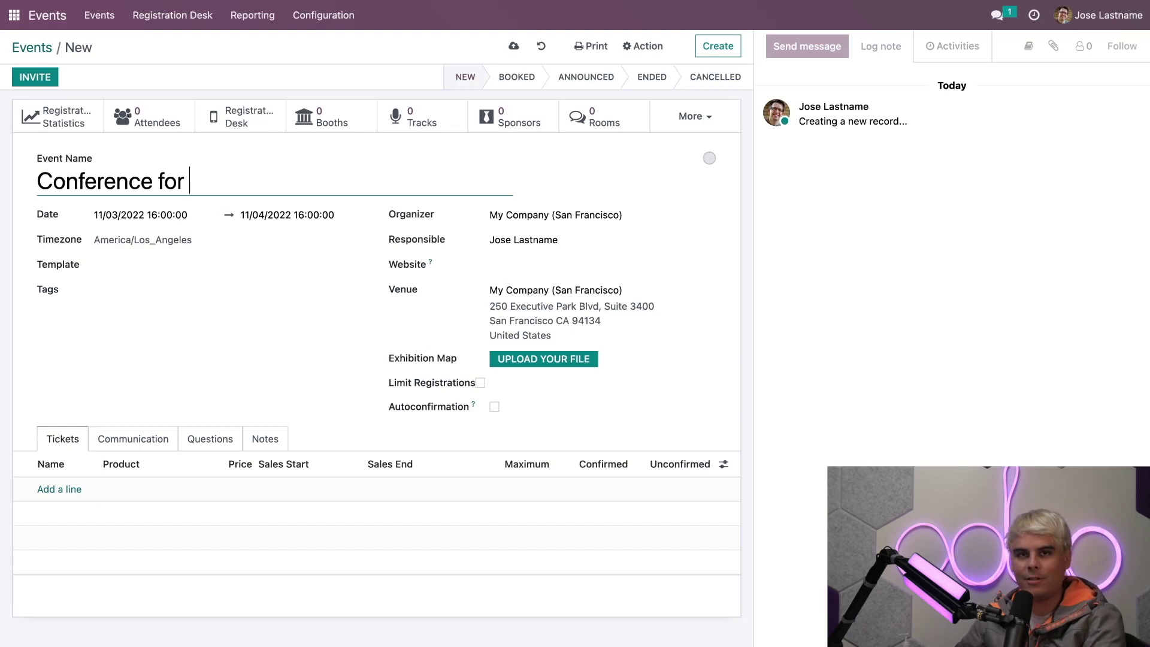
{"action": "type", "text": "A"}
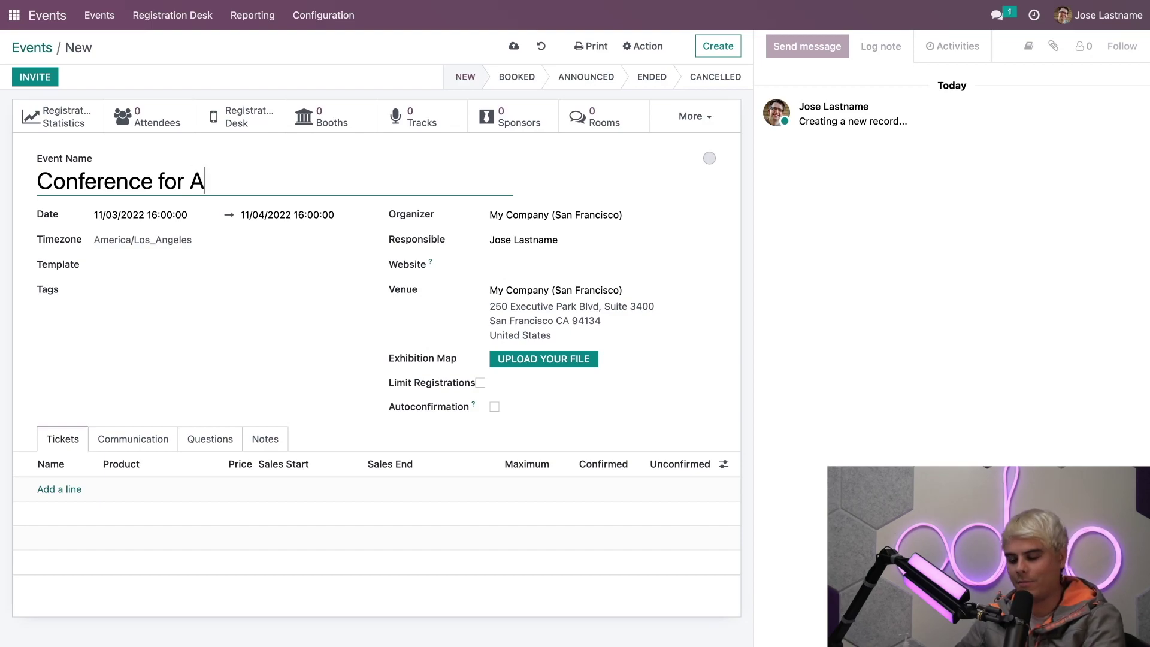
{"action": "type", "text": "rt"}
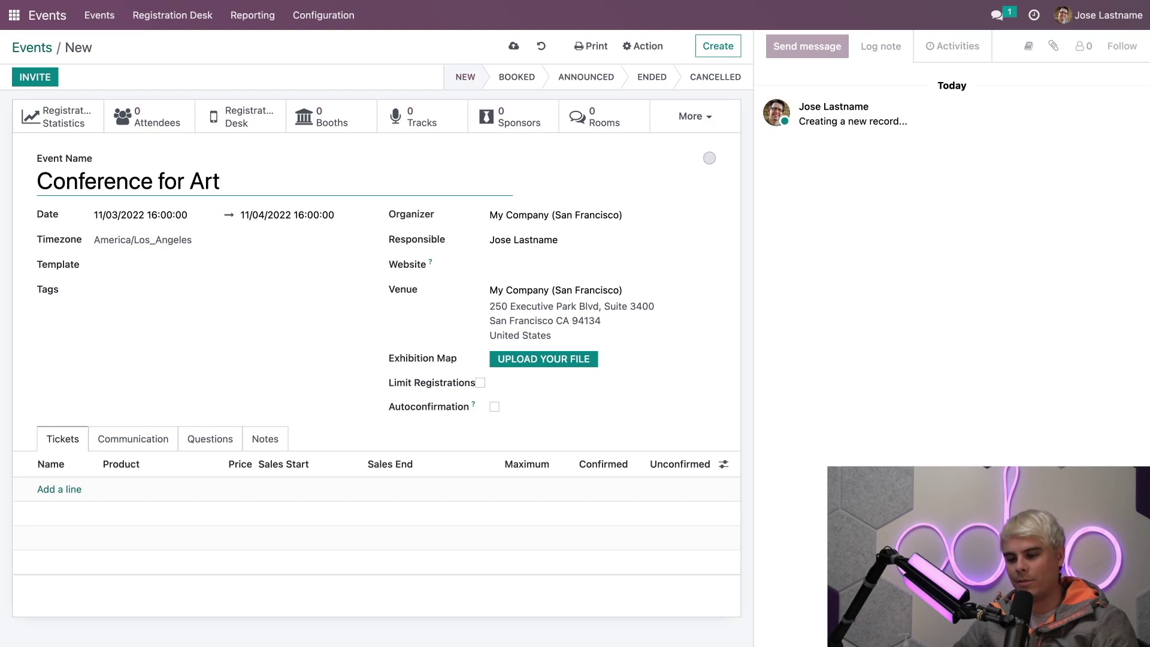
- Apply the Conference template and review the inherited reminders and questions
{"action": "left_click", "coordinate": [278, 267]}
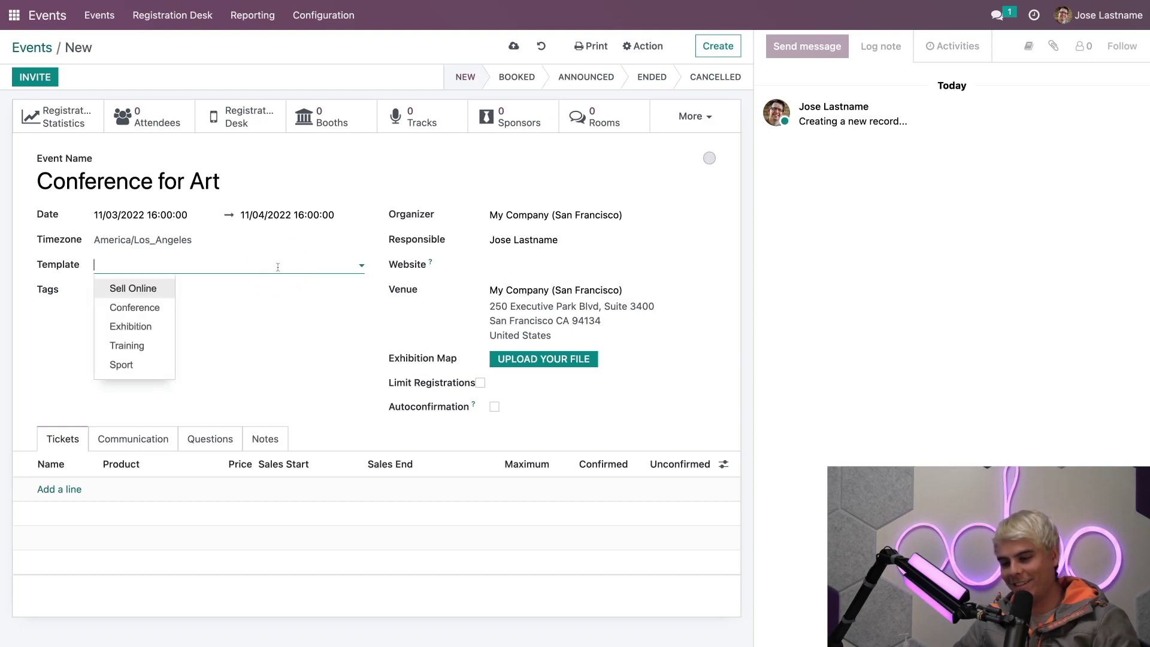
{"action": "left_click", "coordinate": [160, 307]}
{"action": "left_click", "coordinate": [259, 339]}
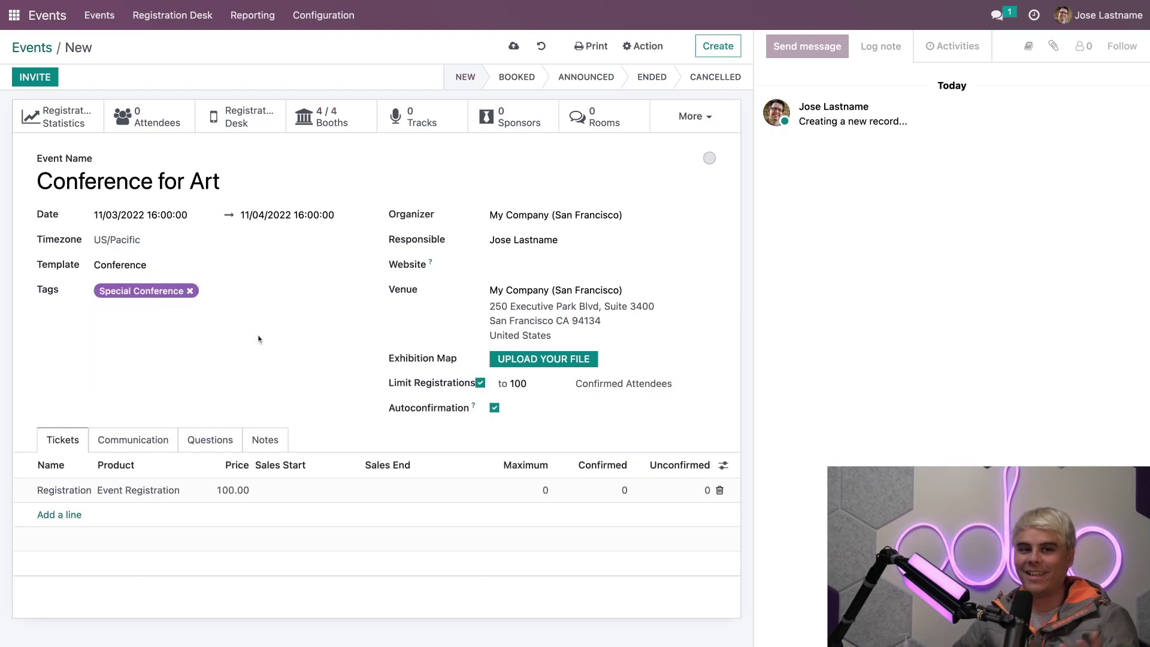
{"action": "left_click", "coordinate": [146, 442]}
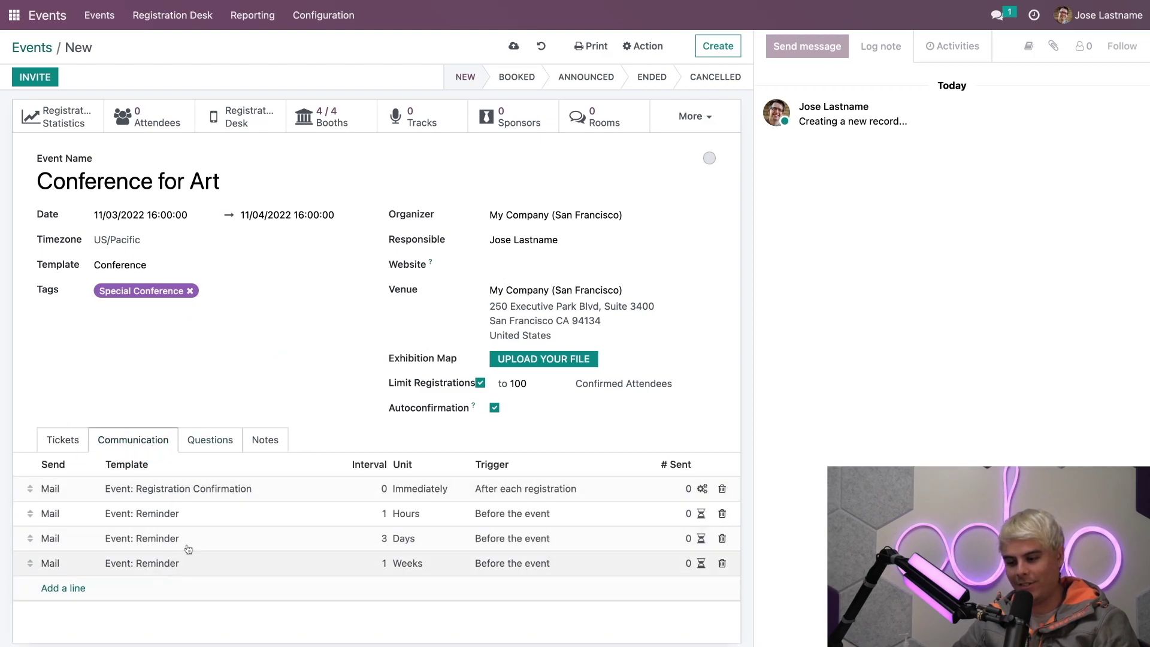
{"action": "left_click", "coordinate": [221, 442]}
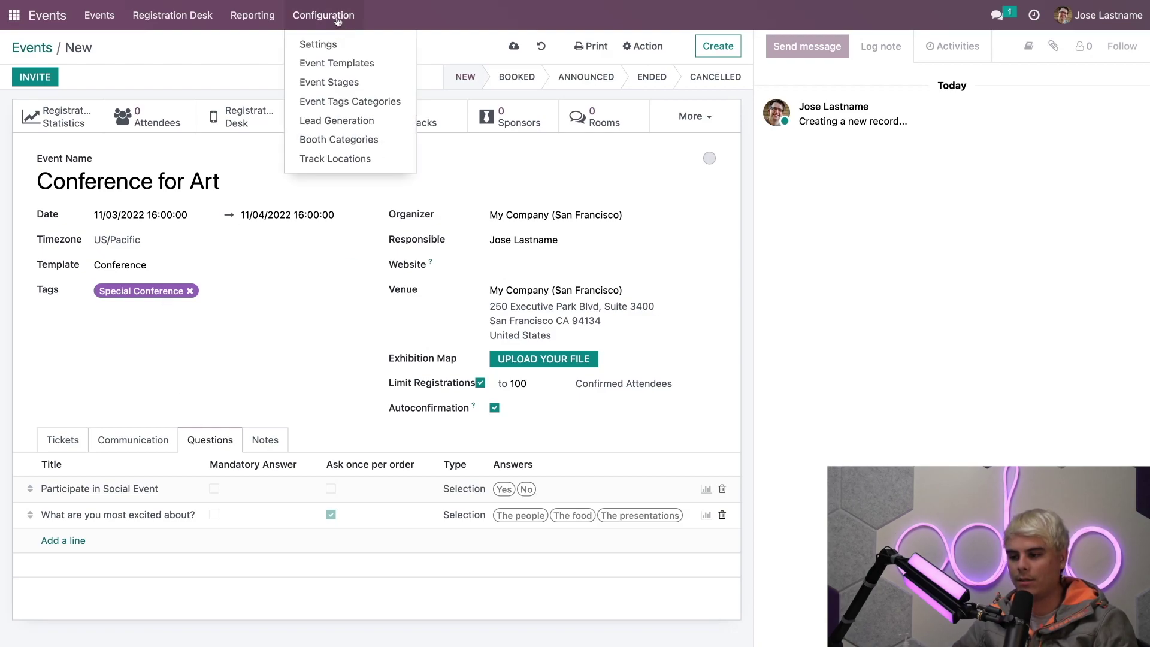
- Open the Events settings page from the Configuration menu
{"action": "left_click", "coordinate": [327, 44]}
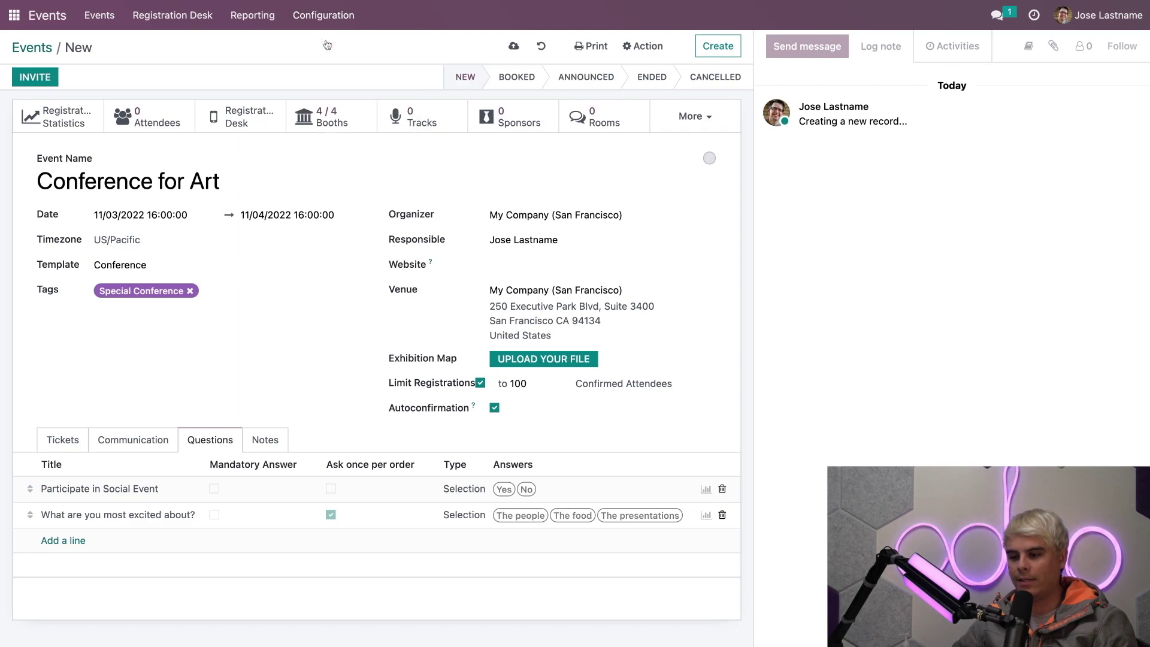